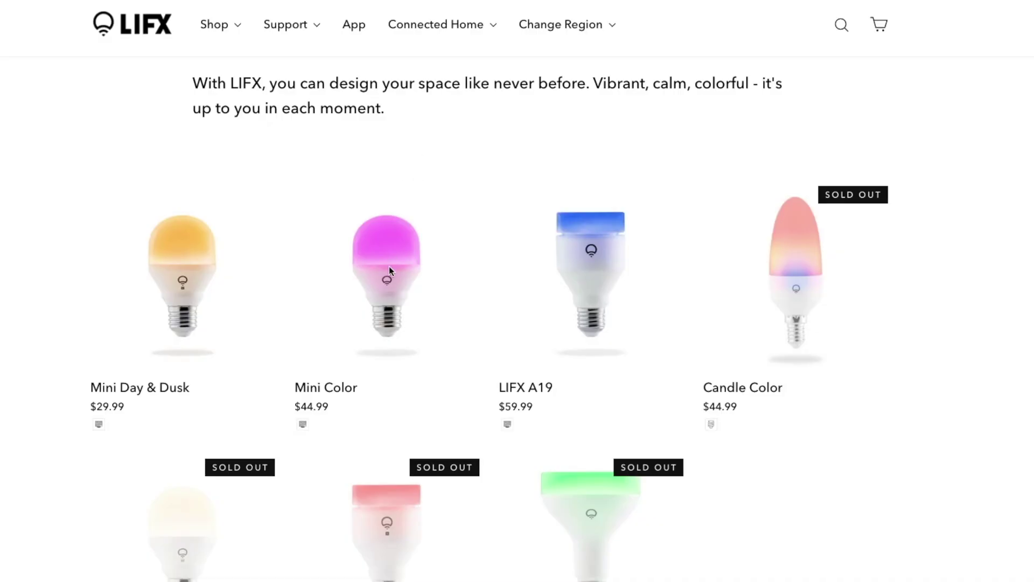
# - Open the LIFX Mini Color bulb's product page
pyautogui.click(389, 266)
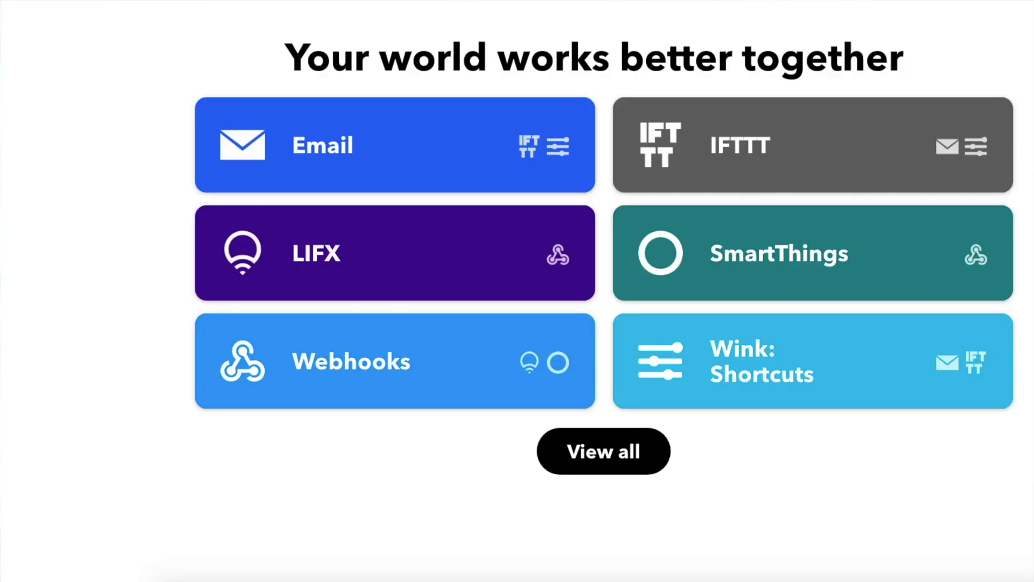
# - Scroll up on the IFTTT sign-in page with the e-mail and password fields filled in
pyautogui.scroll(2, 380, 448)
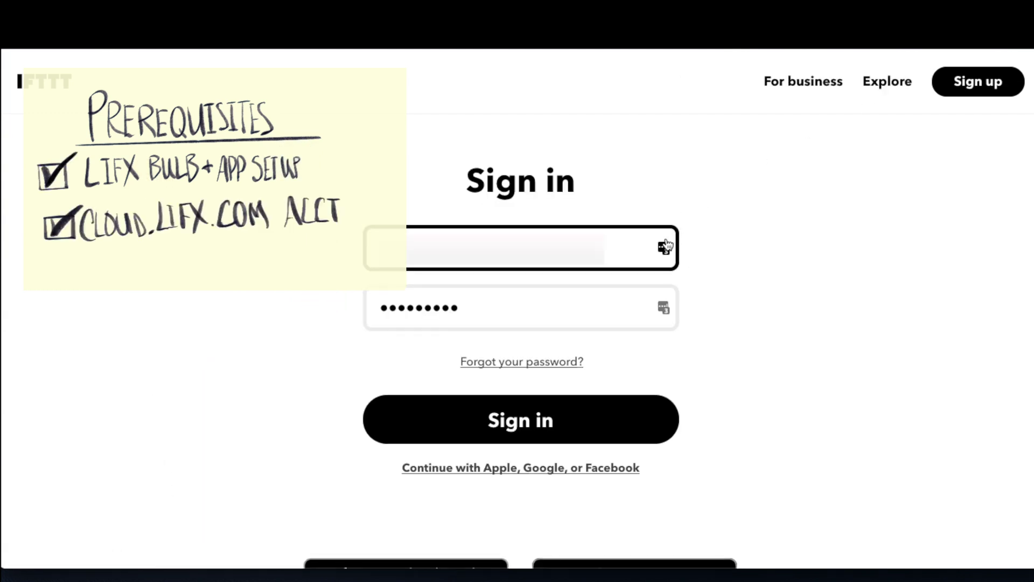
# - Sign in, search for the LIFX service, and connect and authorize it
pyautogui.click(509, 431)
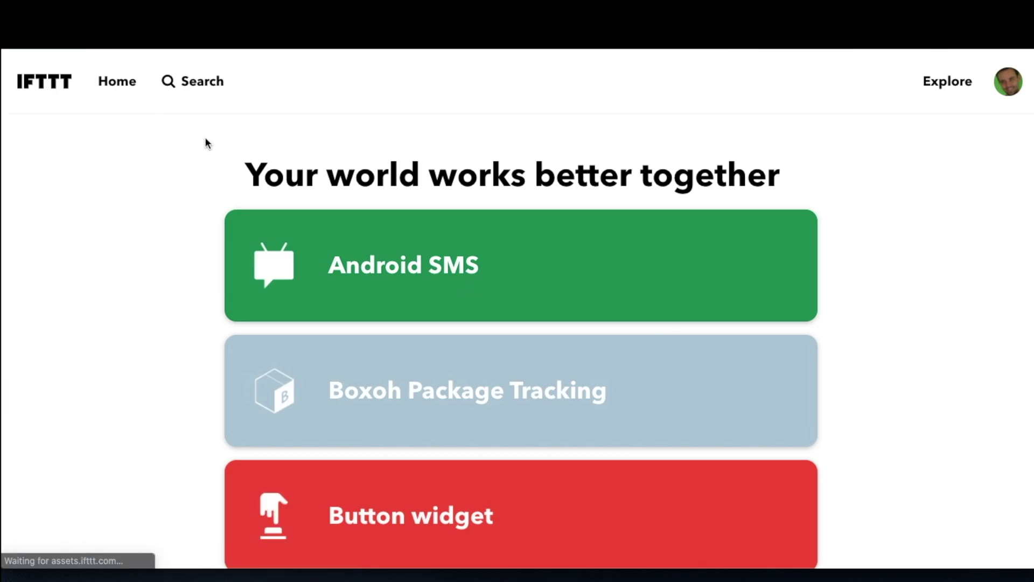
pyautogui.click(204, 82)
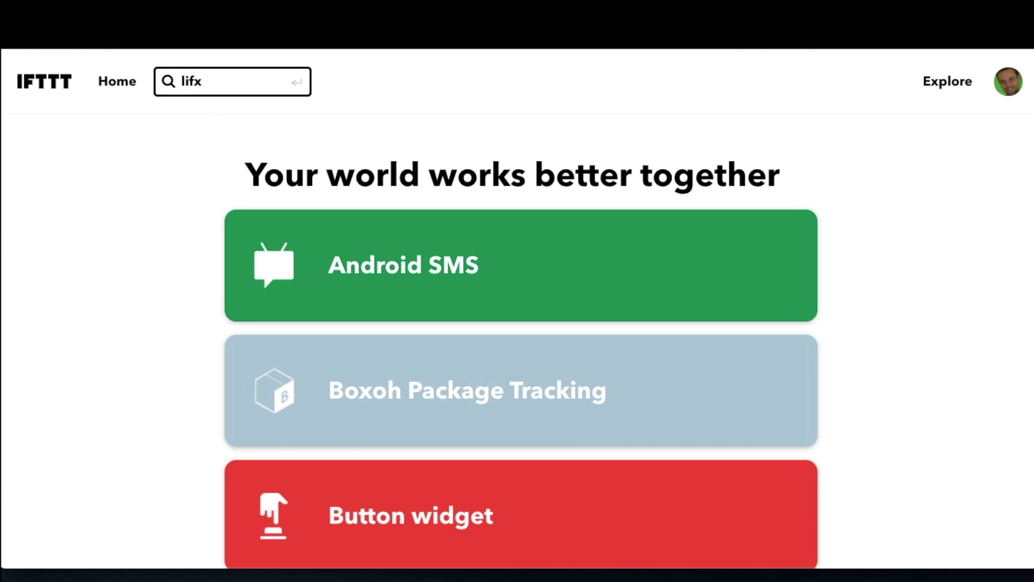
pyautogui.press('Return')
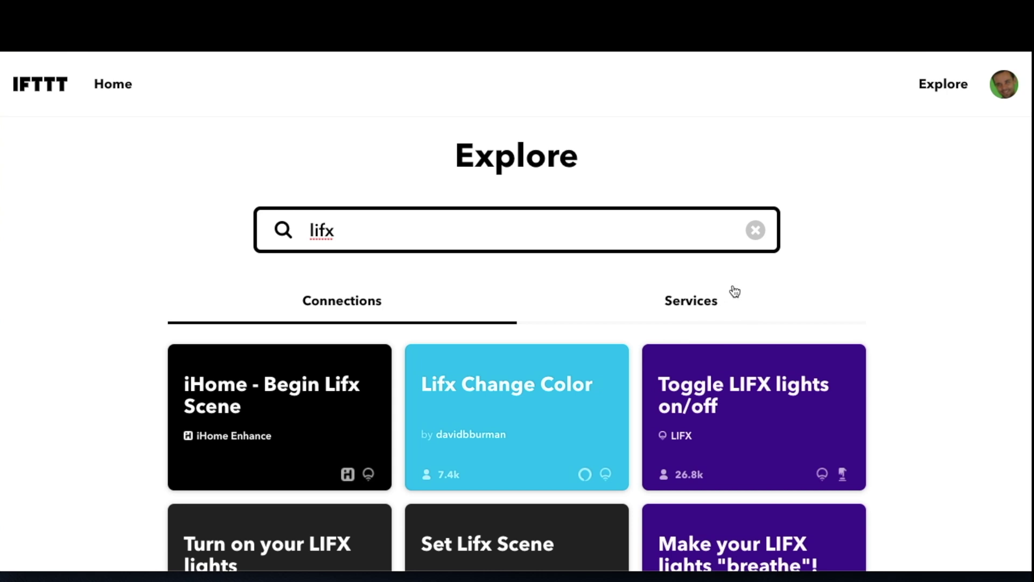
pyautogui.click(695, 308)
pyautogui.click(431, 451)
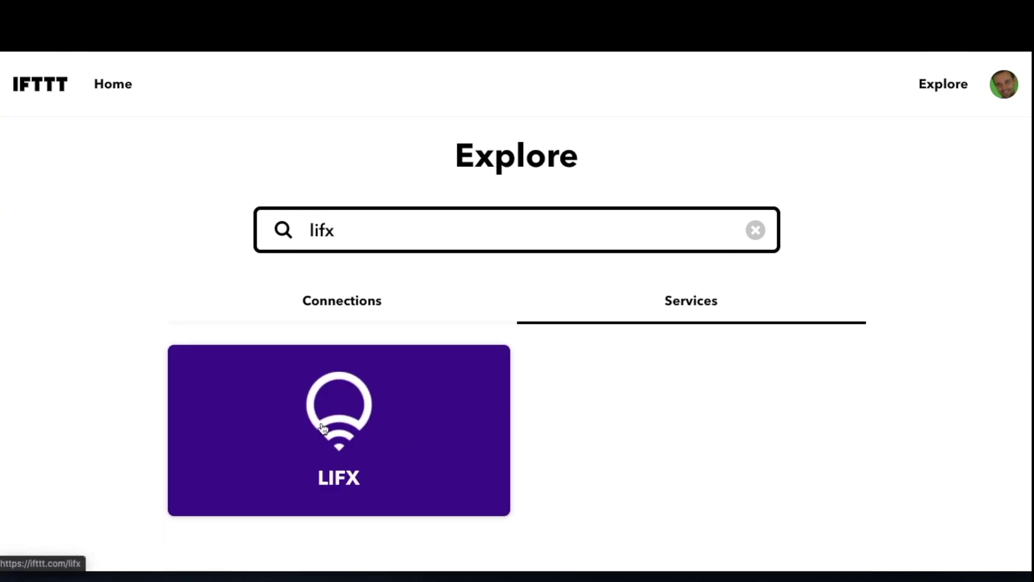
pyautogui.click(525, 298)
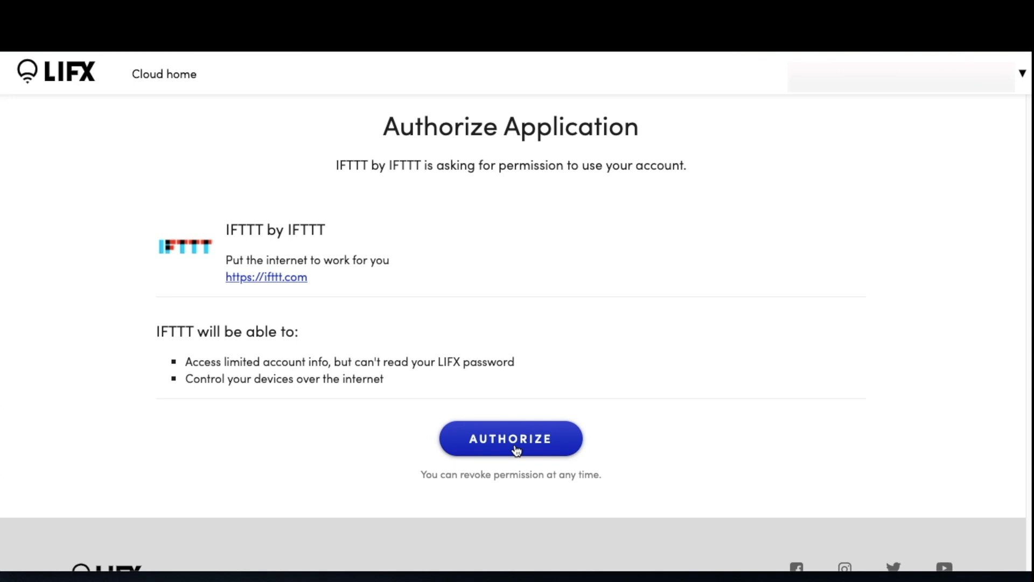
pyautogui.click(516, 450)
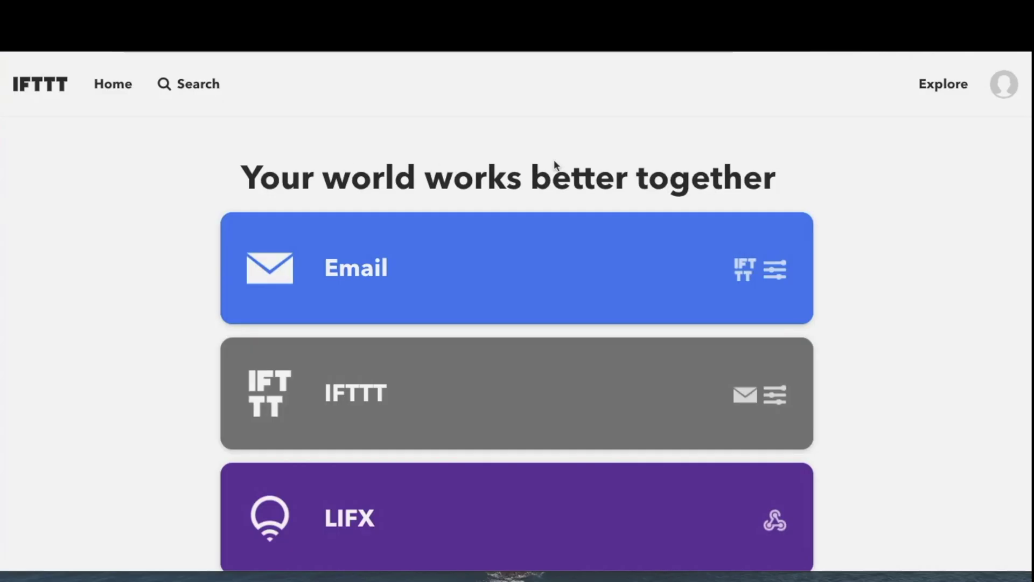
# - Open LIFX from My services to view its existing Maker Event applets
pyautogui.click(1005, 95)
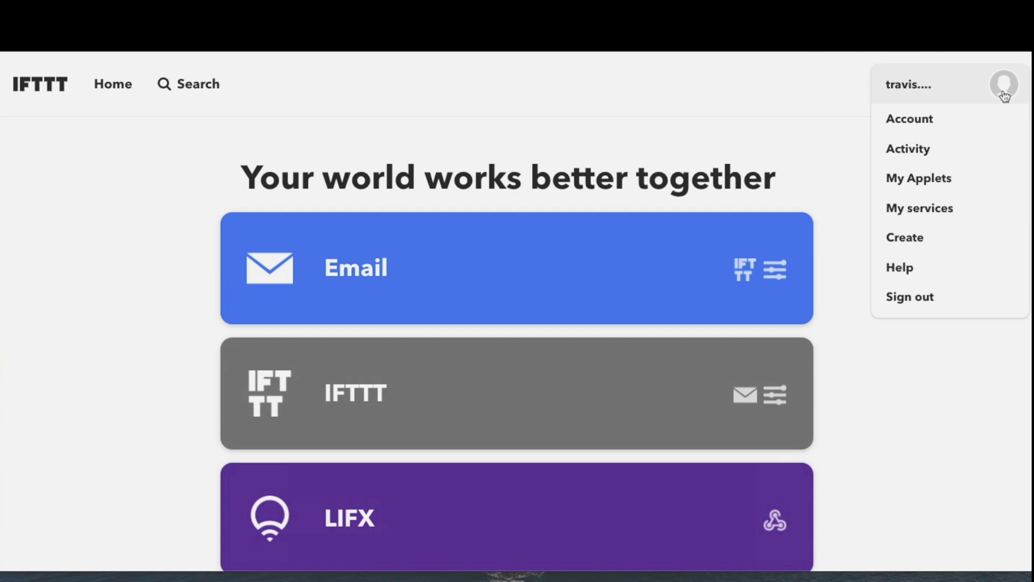
pyautogui.click(948, 216)
pyautogui.scroll(-5, 566, 256)
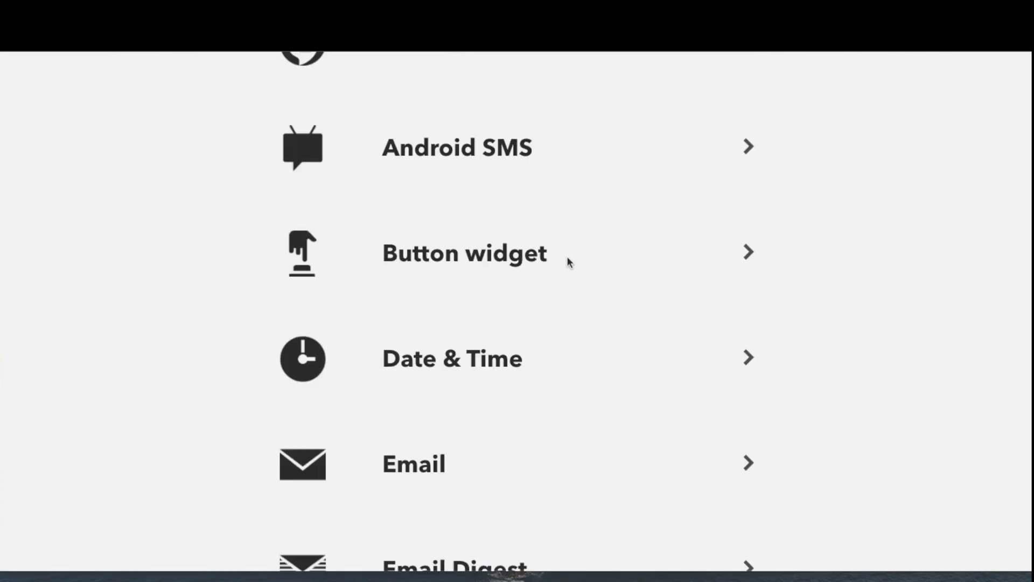
pyautogui.scroll(-10, 569, 259)
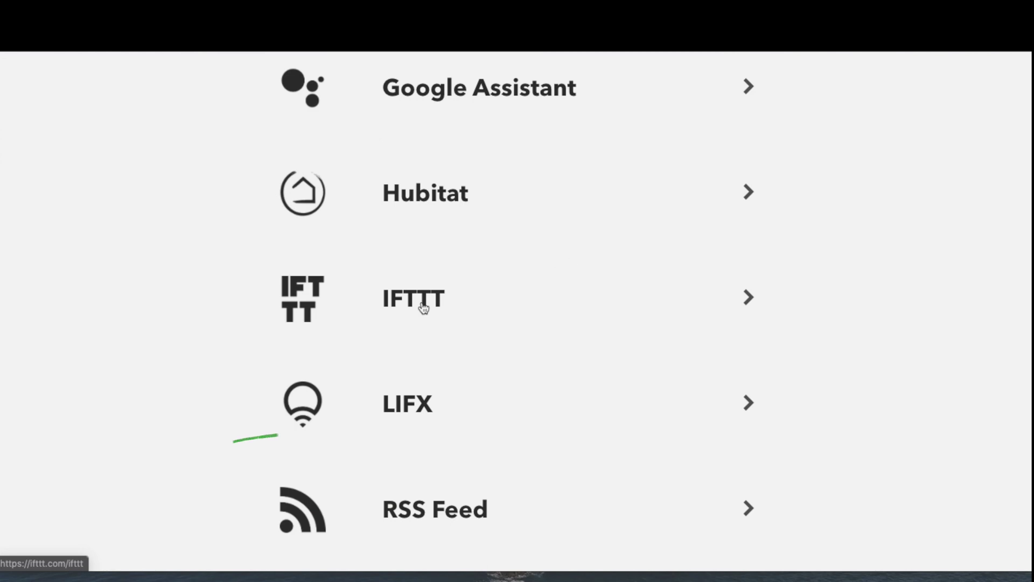
pyautogui.click(395, 403)
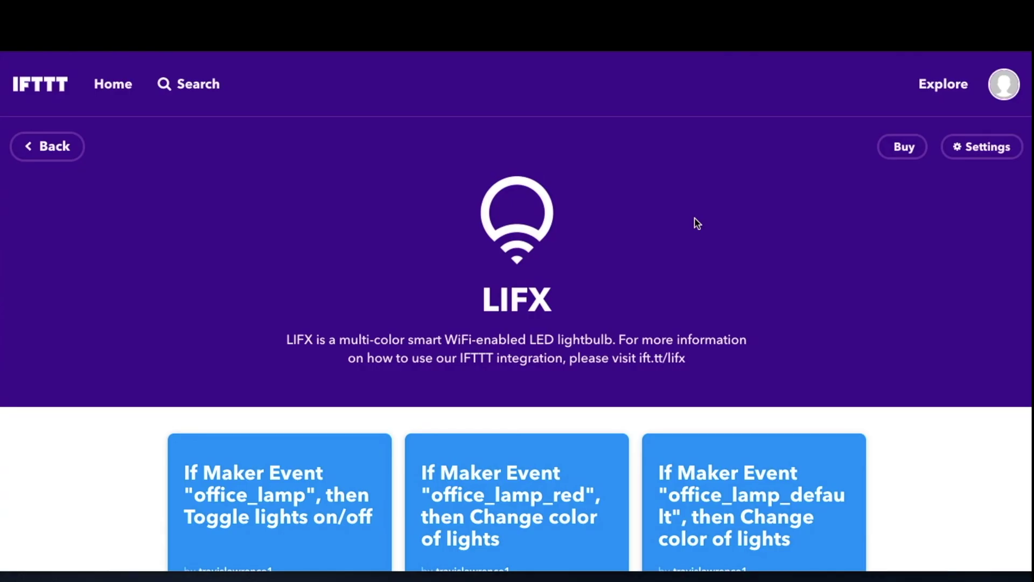
pyautogui.click(1003, 96)
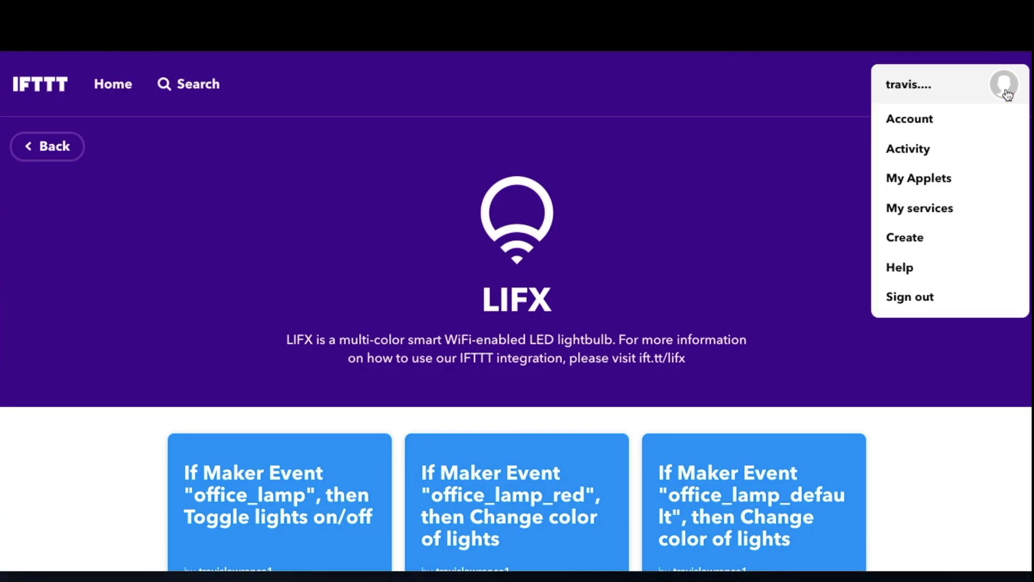
# - Create a new applet with a Webhooks 'Receive a web request' trigger for event status_light2
pyautogui.click(916, 243)
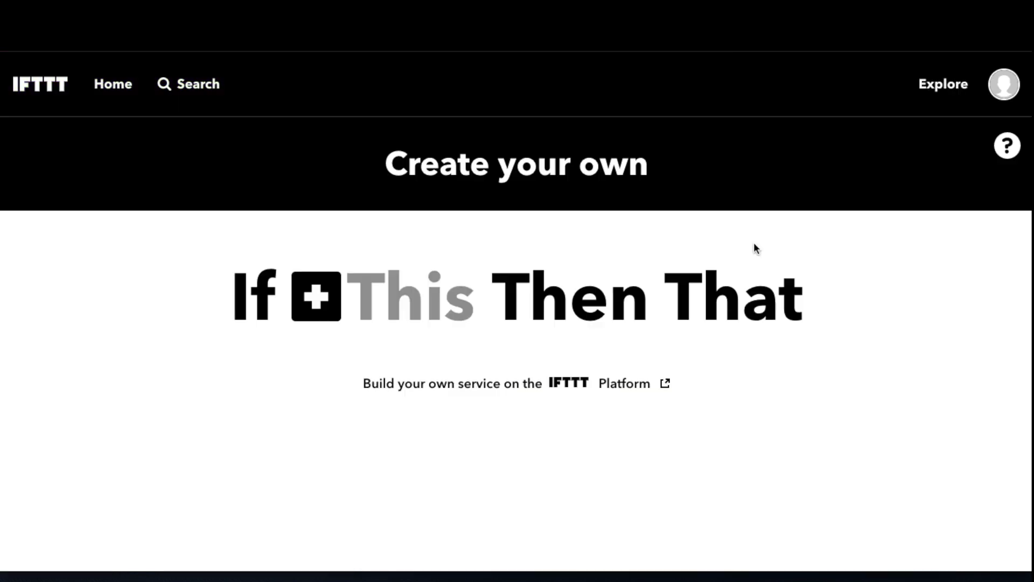
pyautogui.click(406, 304)
pyautogui.write('webhook')
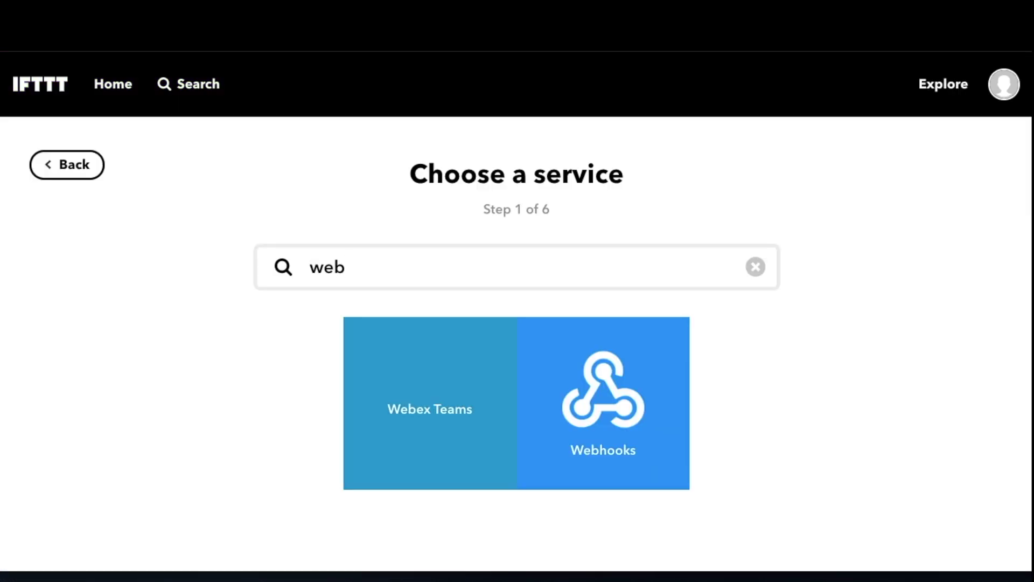
pyautogui.click(538, 403)
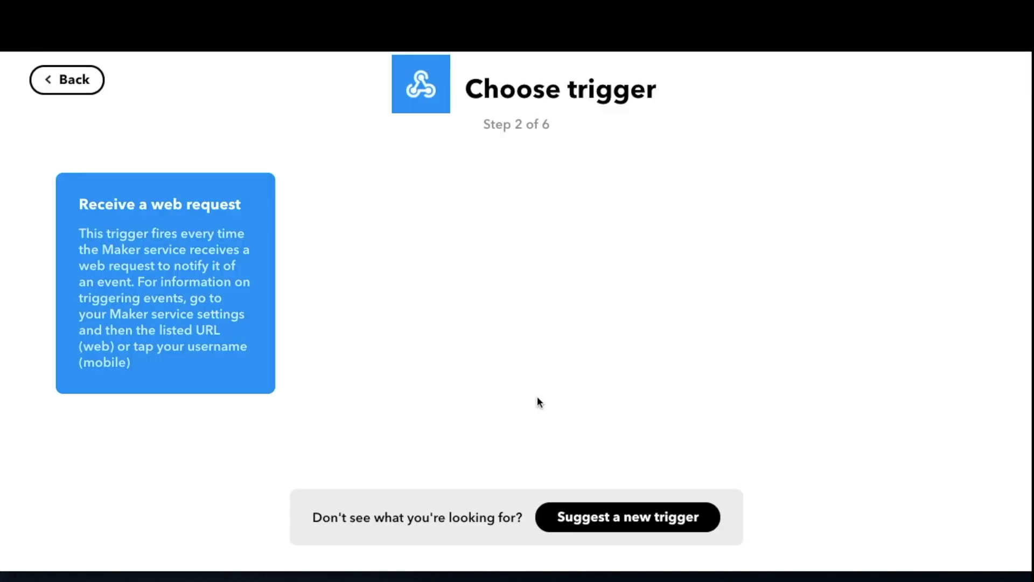
pyautogui.click(203, 277)
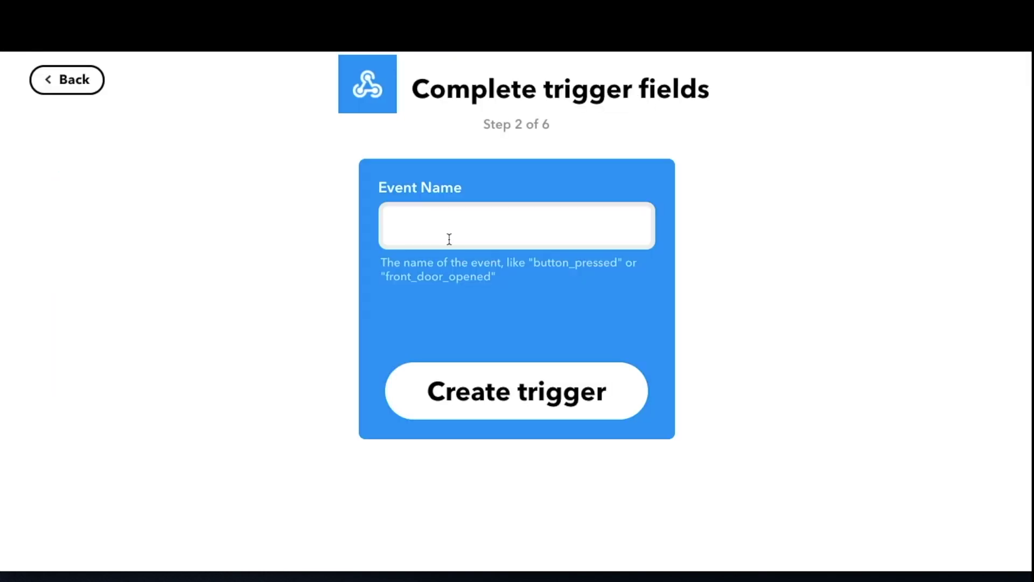
pyautogui.click(448, 238)
pyautogui.write('status_light')
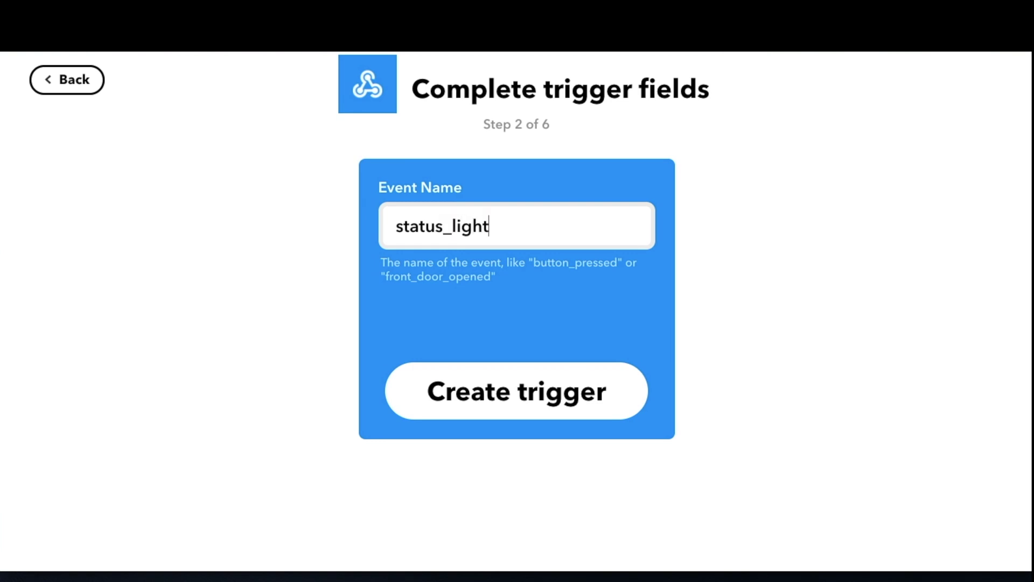
pyautogui.write('2')
pyautogui.click(534, 409)
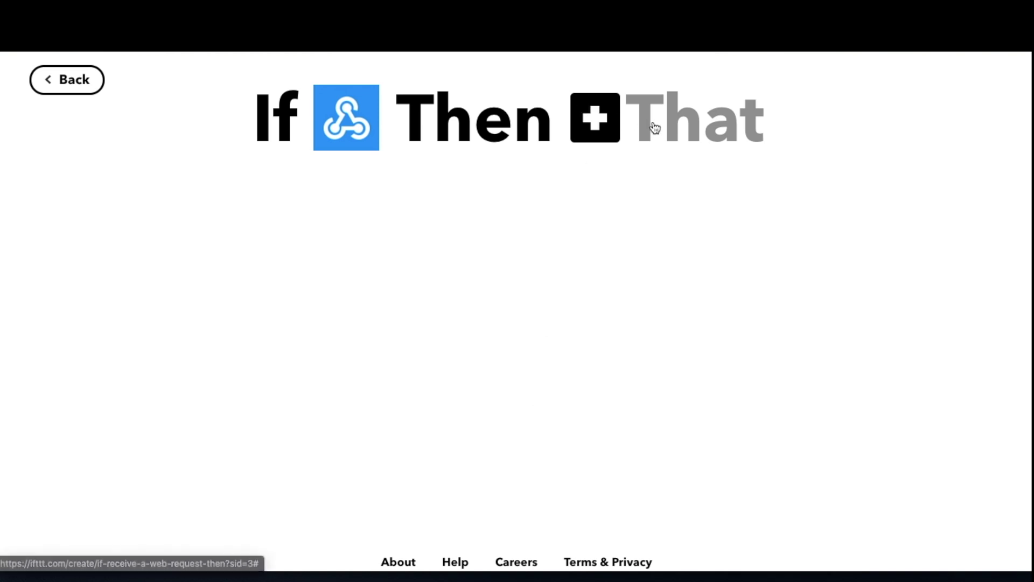
pyautogui.click(699, 133)
# - Choose LIFX as the action service and pick its Turn lights on action
pyautogui.write('lifx')
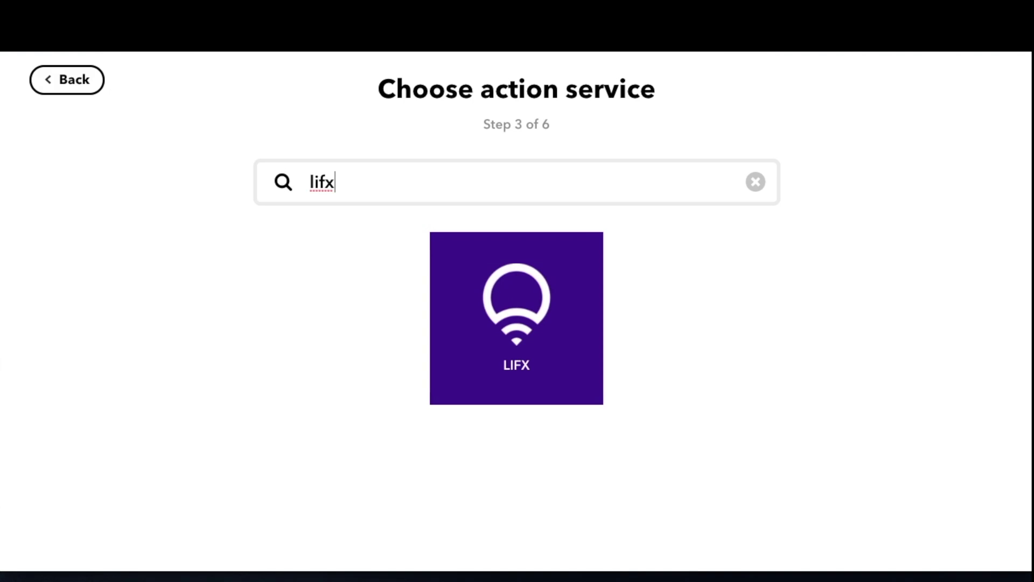
pyautogui.click(541, 326)
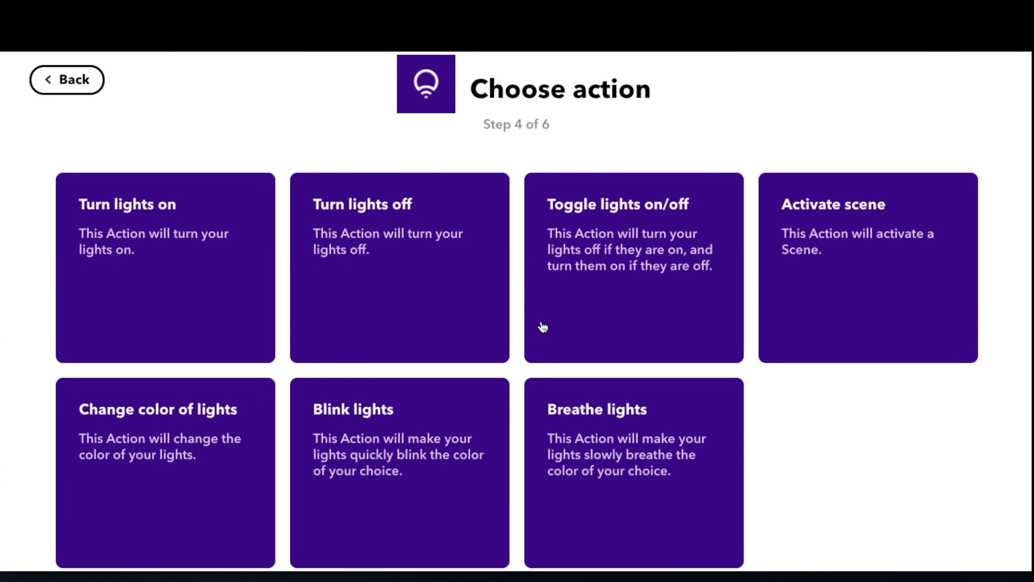
pyautogui.click(178, 254)
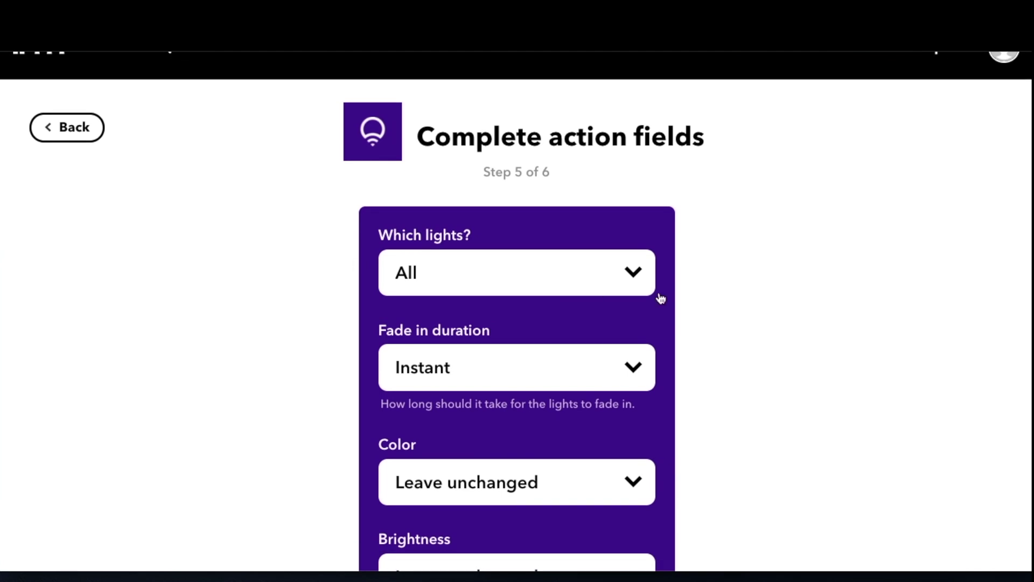
# - Target the Home - Status - Status light with the lights action
pyautogui.click(640, 281)
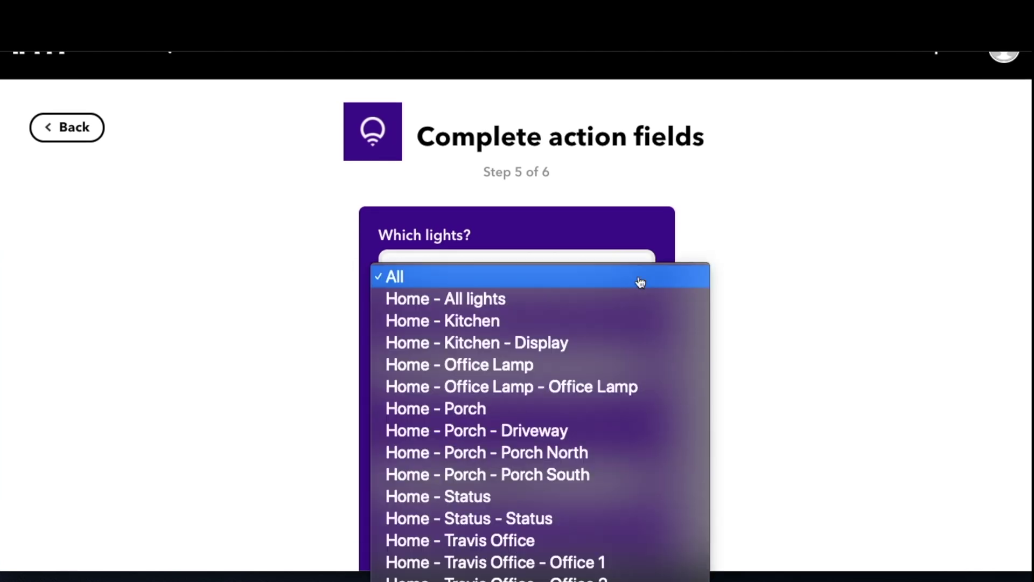
pyautogui.scroll(-4, 640, 281)
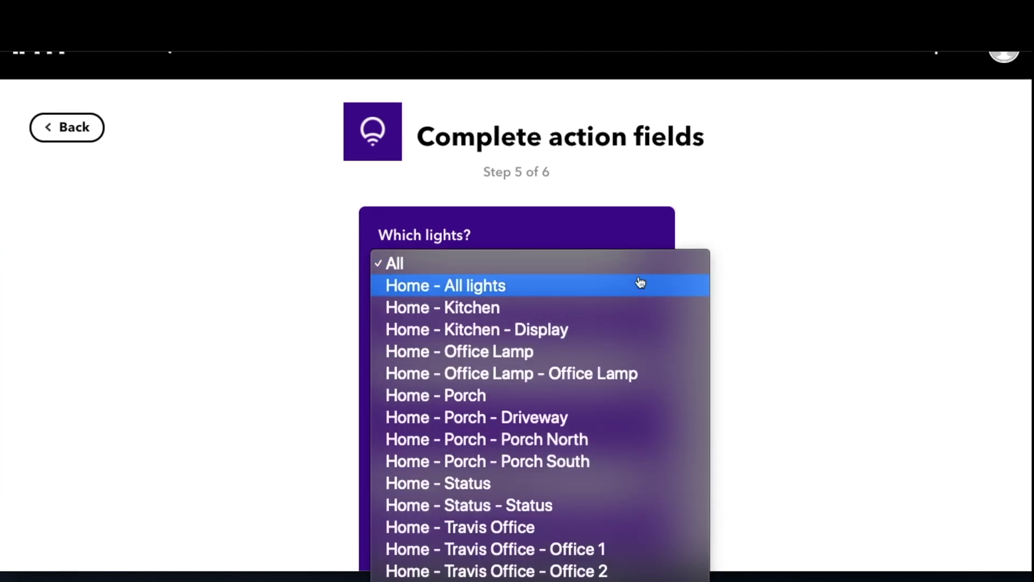
pyautogui.scroll(-3, 640, 282)
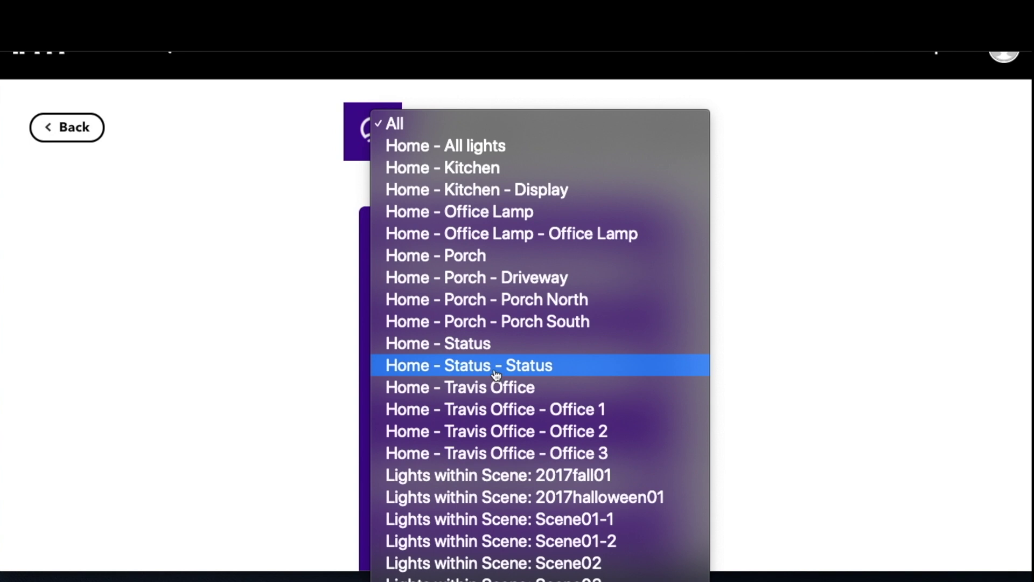
pyautogui.click(497, 373)
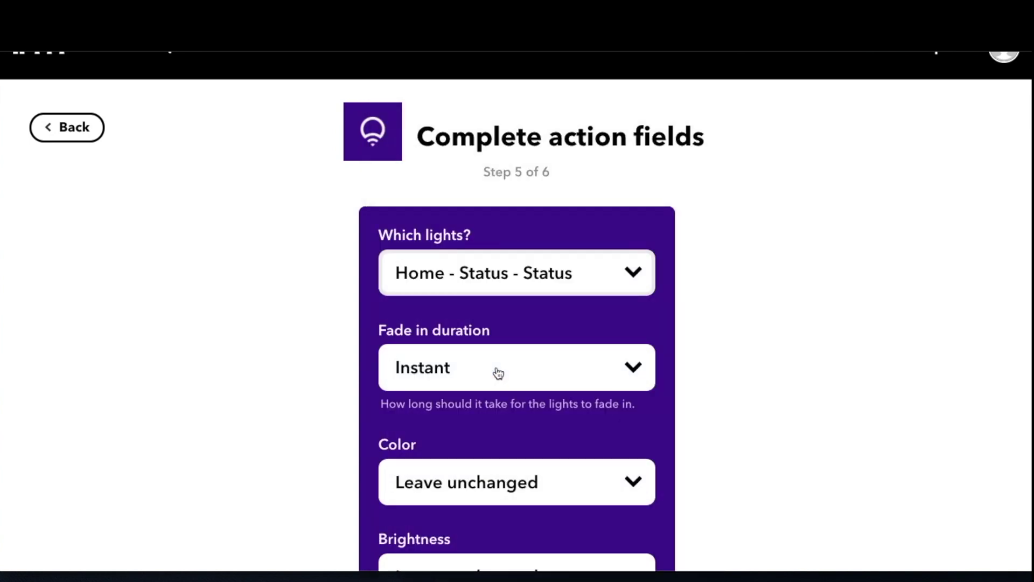
pyautogui.scroll(-3, 700, 274)
pyautogui.scroll(-1, 700, 275)
# - Set the colour to Green and brightness to 50%, then create the action
pyautogui.click(649, 294)
pyautogui.scroll(-3, 607, 372)
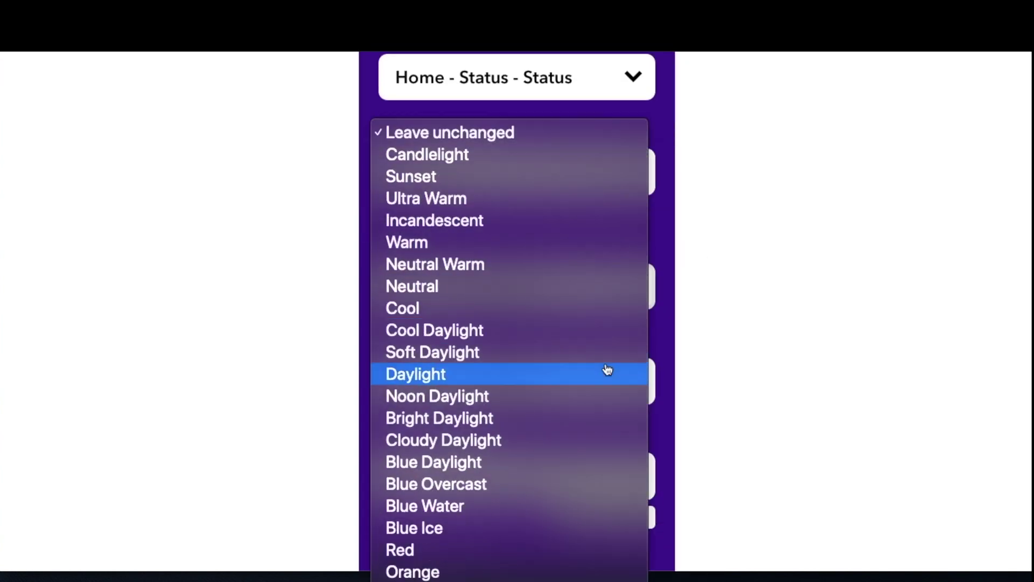
pyautogui.click(534, 580)
pyautogui.scroll(-1, 649, 386)
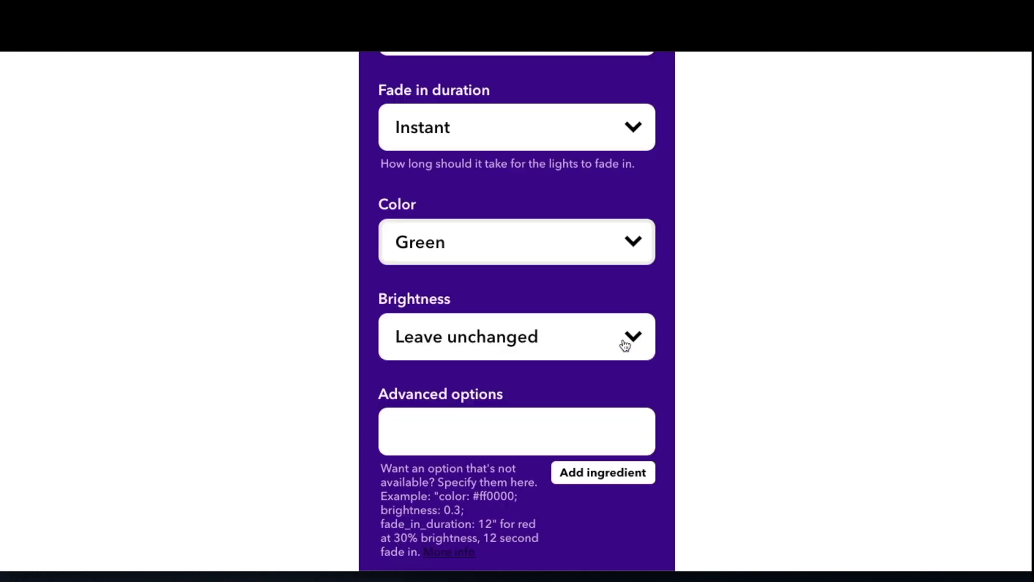
pyautogui.click(623, 342)
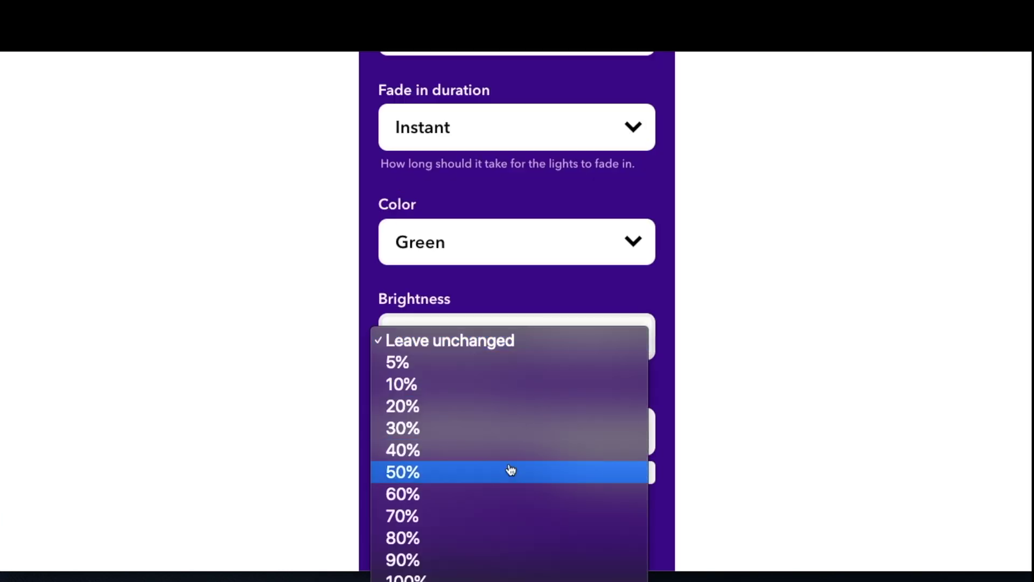
pyautogui.click(510, 470)
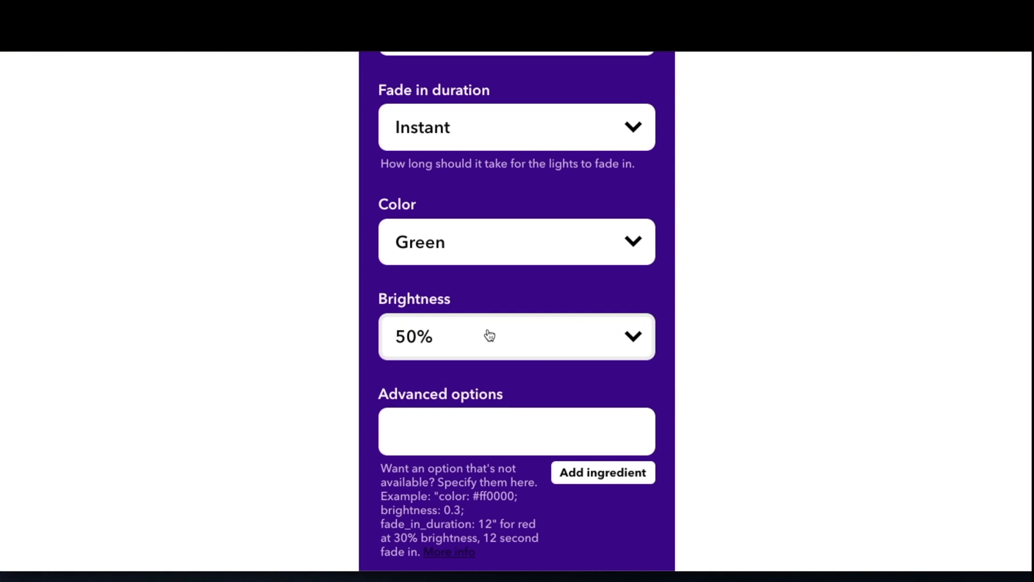
pyautogui.scroll(-1, 516, 362)
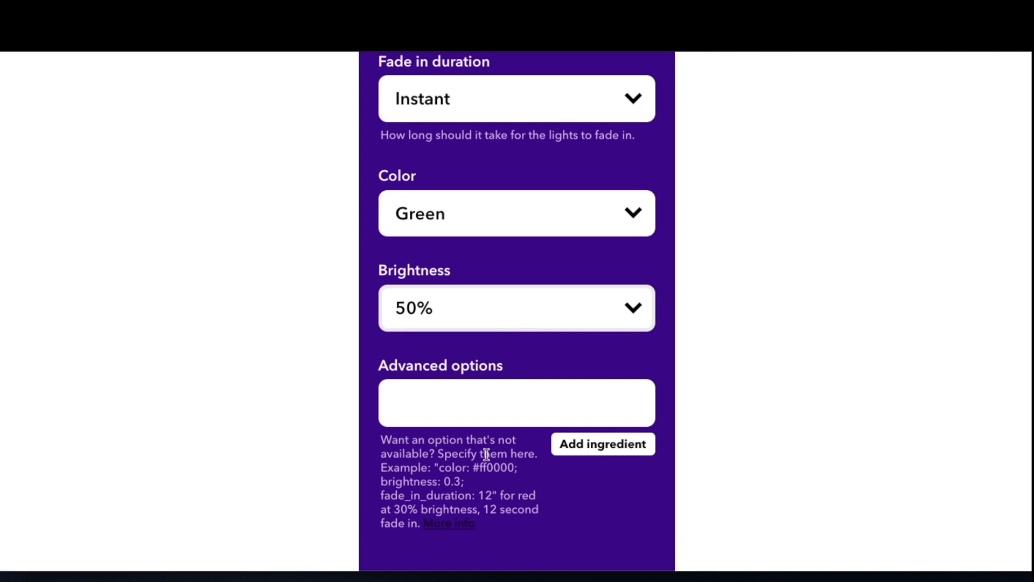
pyautogui.scroll(-2, 487, 454)
pyautogui.scroll(-2, 487, 455)
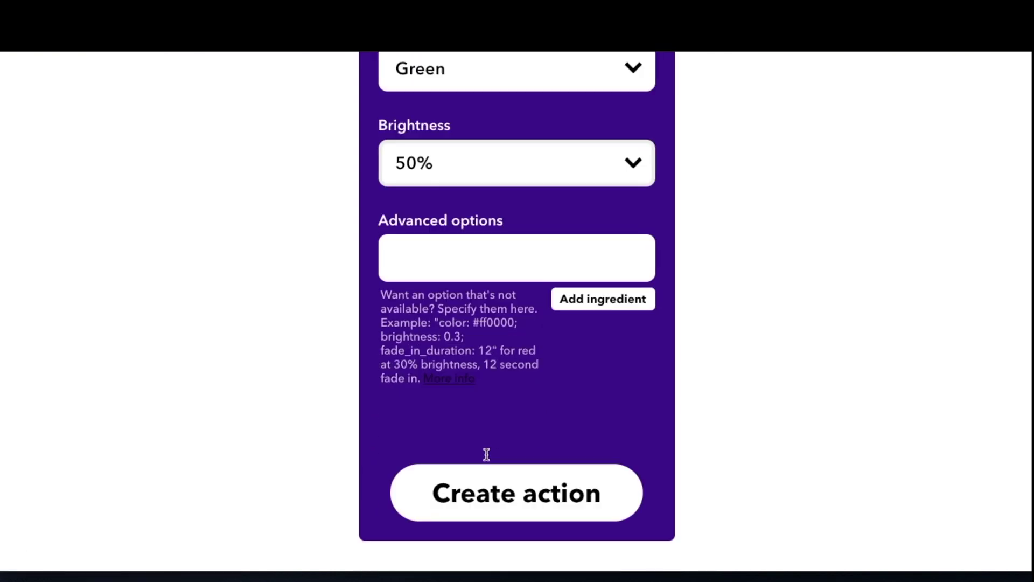
pyautogui.scroll(-1, 514, 308)
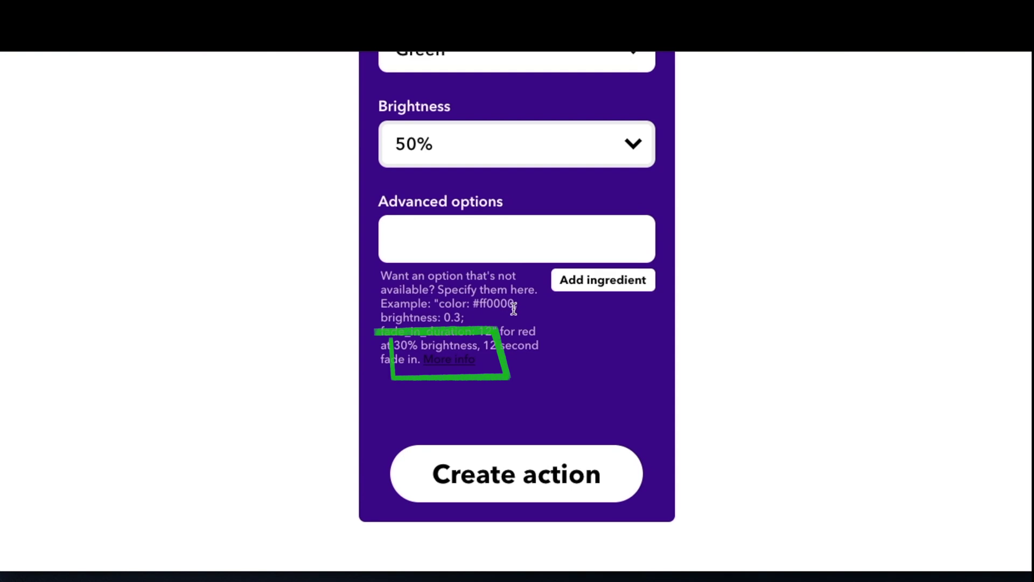
pyautogui.click(554, 490)
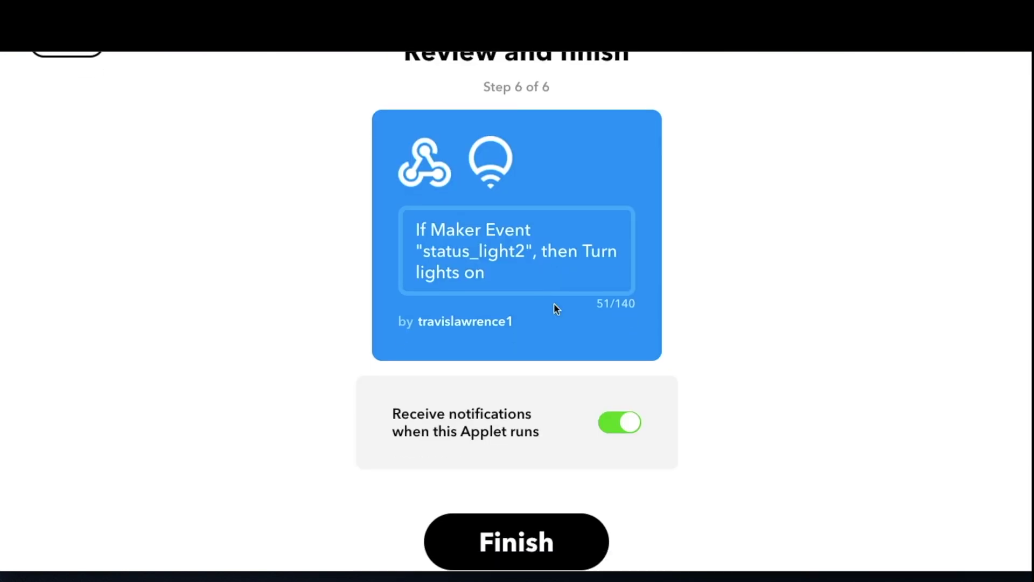
# - Switch off 'Receive notifications' and finish the status_light2 applet
pyautogui.scroll(-1, 554, 302)
pyautogui.click(622, 366)
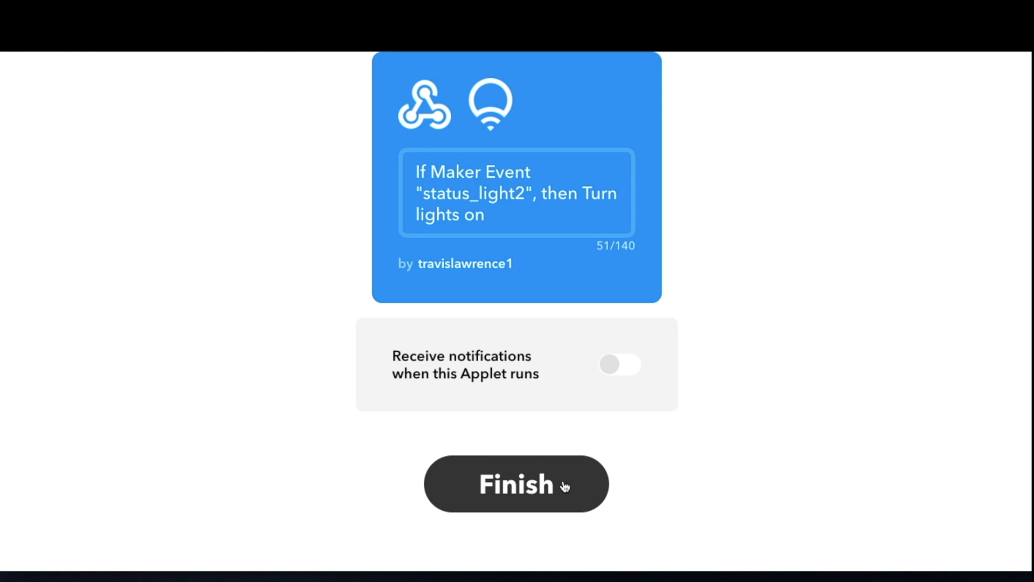
pyautogui.click(565, 487)
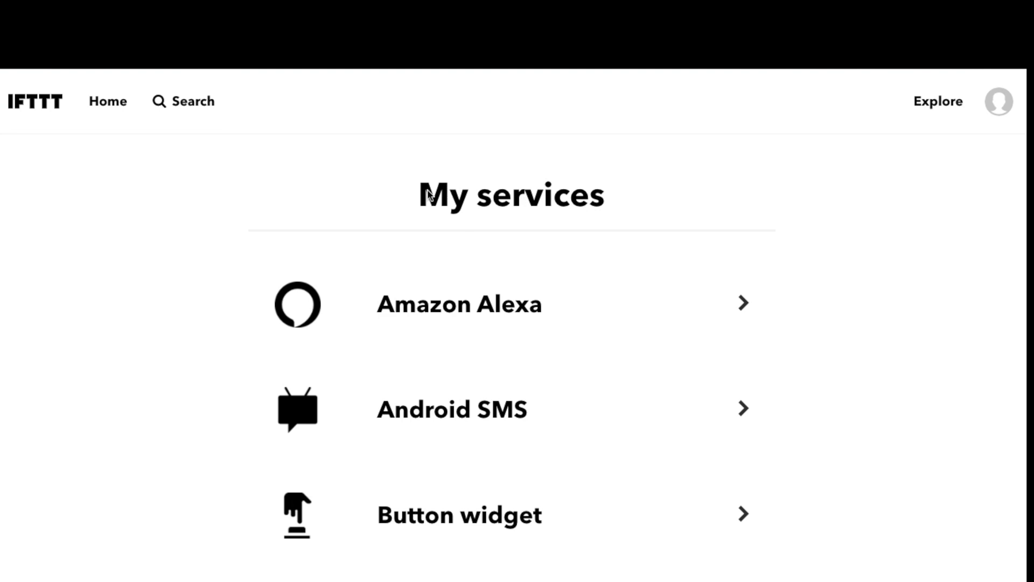
# - Open the Webhooks service from My services and view its Documentation page
pyautogui.moveTo(641, 198); pyautogui.dragTo(375, 194)
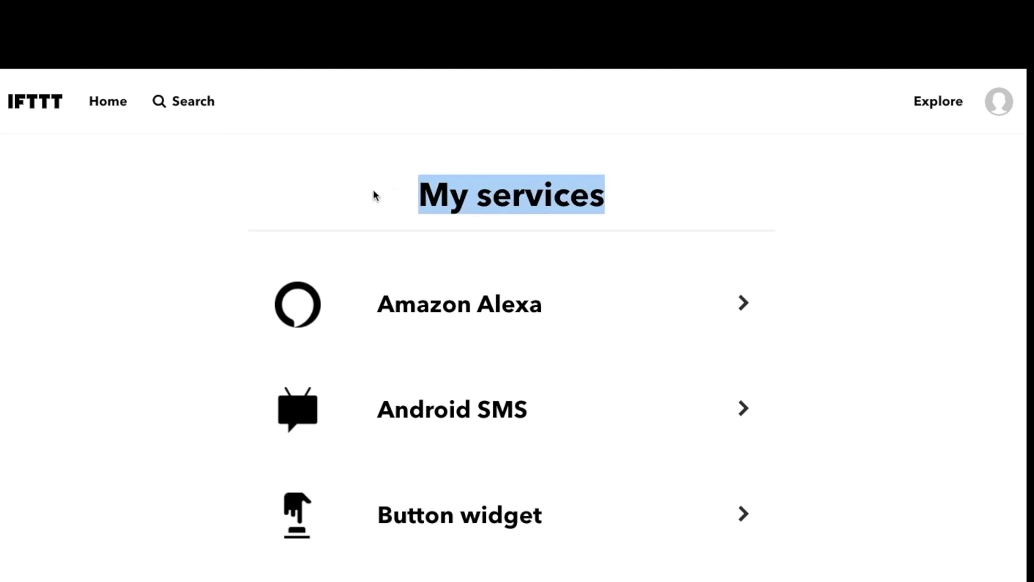
pyautogui.click(827, 269)
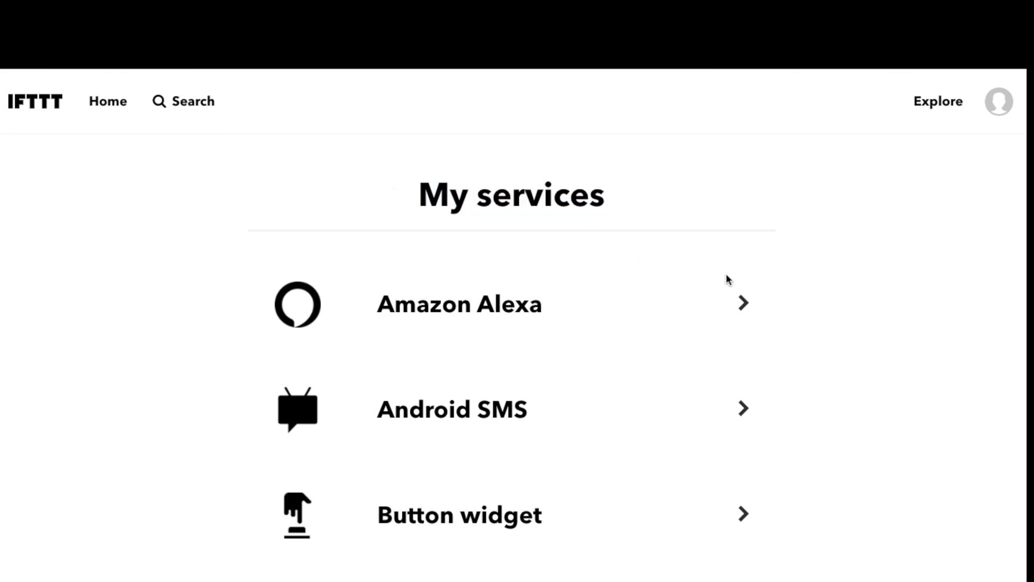
pyautogui.scroll(-10, 585, 294)
pyautogui.scroll(-12, 585, 294)
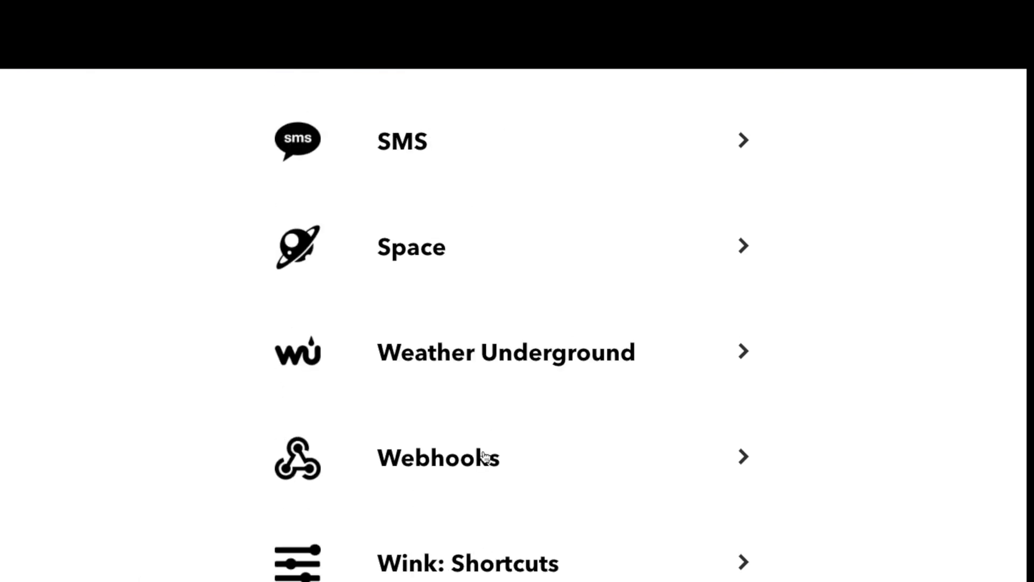
pyautogui.click(485, 457)
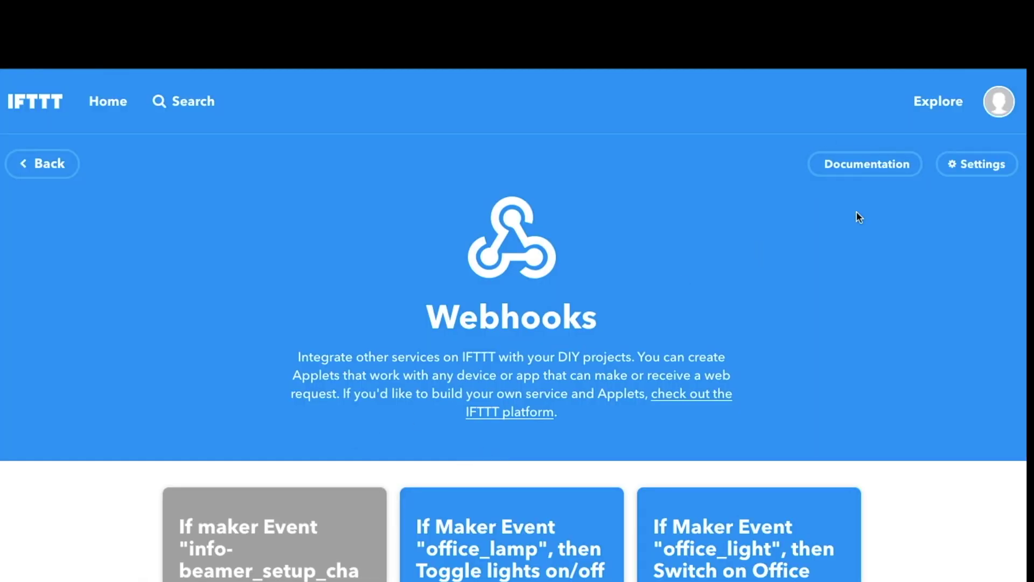
pyautogui.click(849, 171)
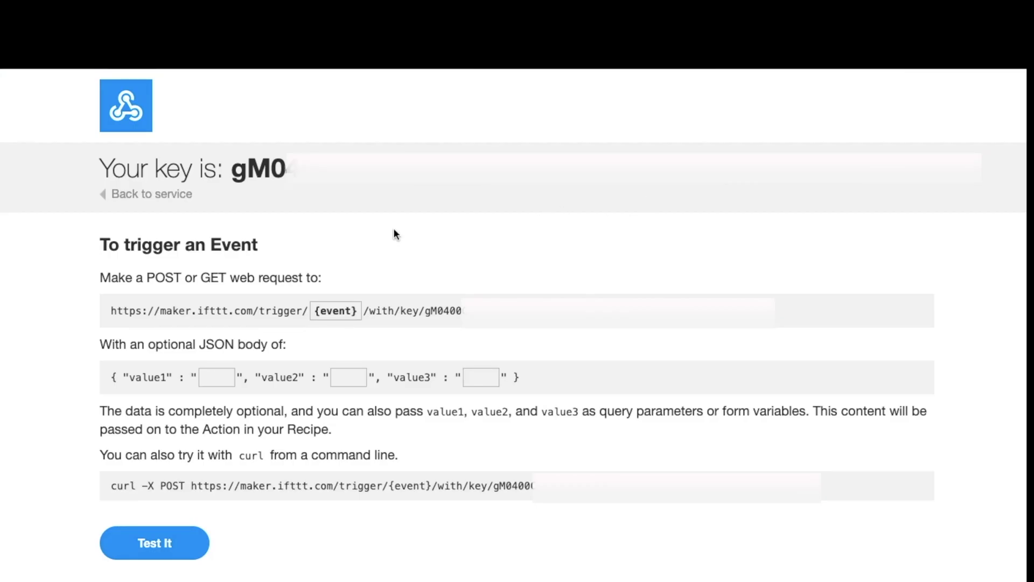
# - Enter status_light2 as the event name in the trigger URL and run Test It
pyautogui.click(341, 310)
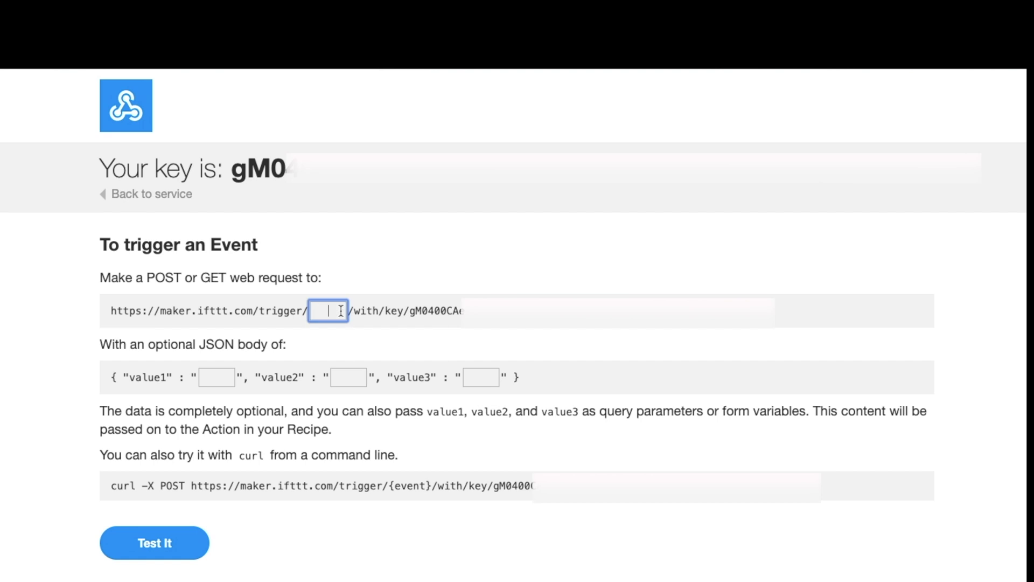
pyautogui.write('status')
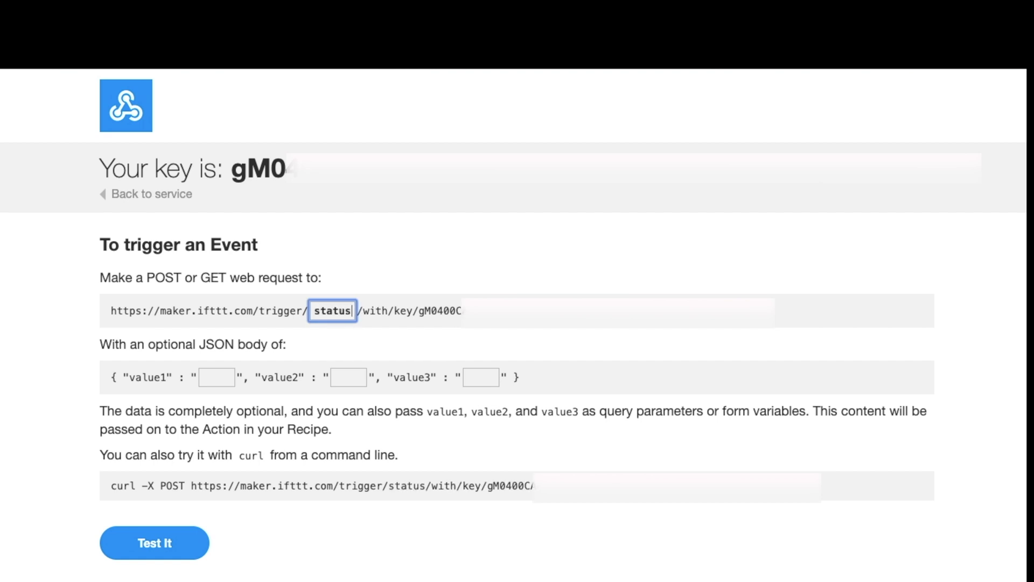
pyautogui.write('_light2')
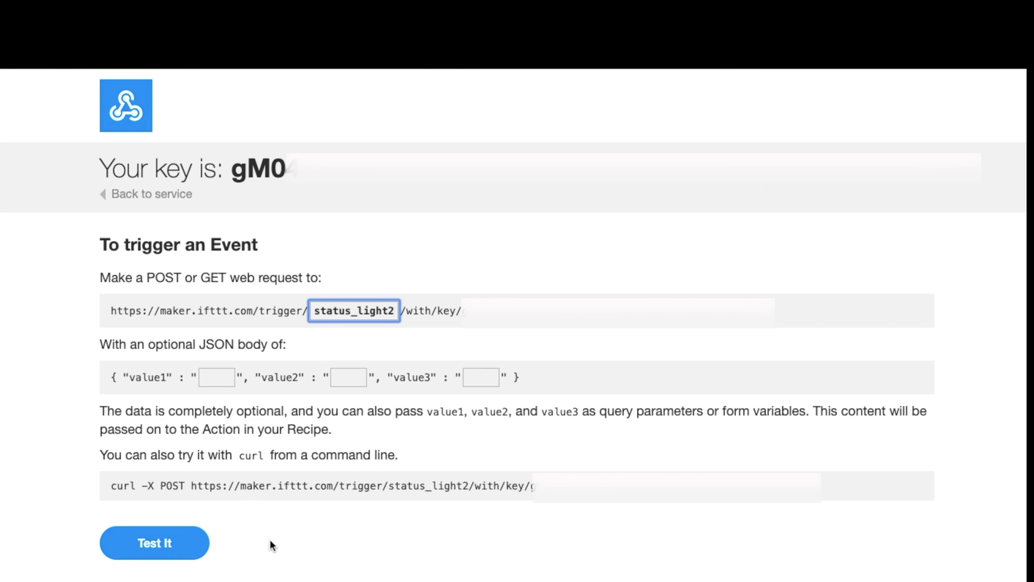
pyautogui.moveTo(397, 311); pyautogui.dragTo(311, 312)
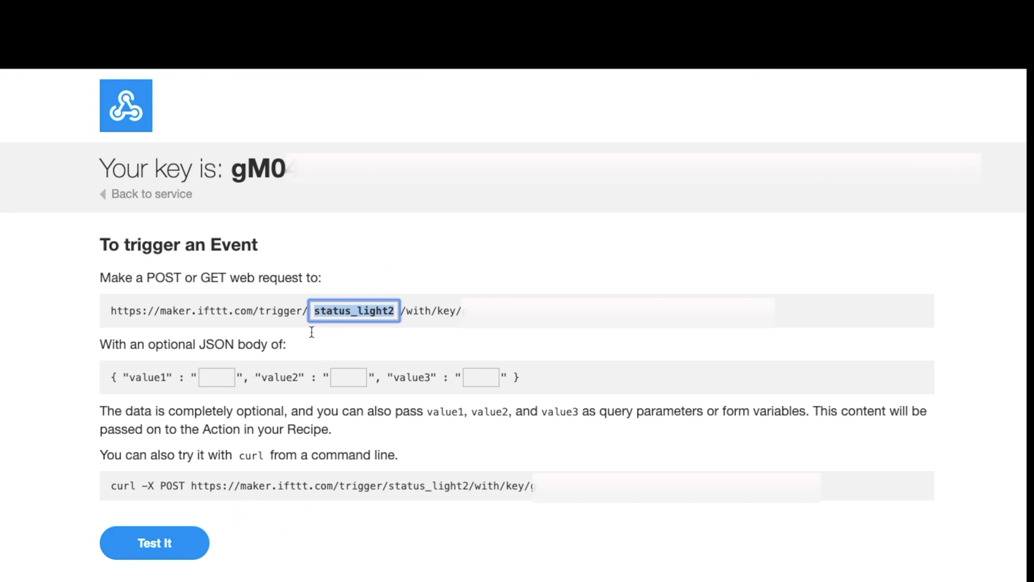
pyautogui.click(306, 541)
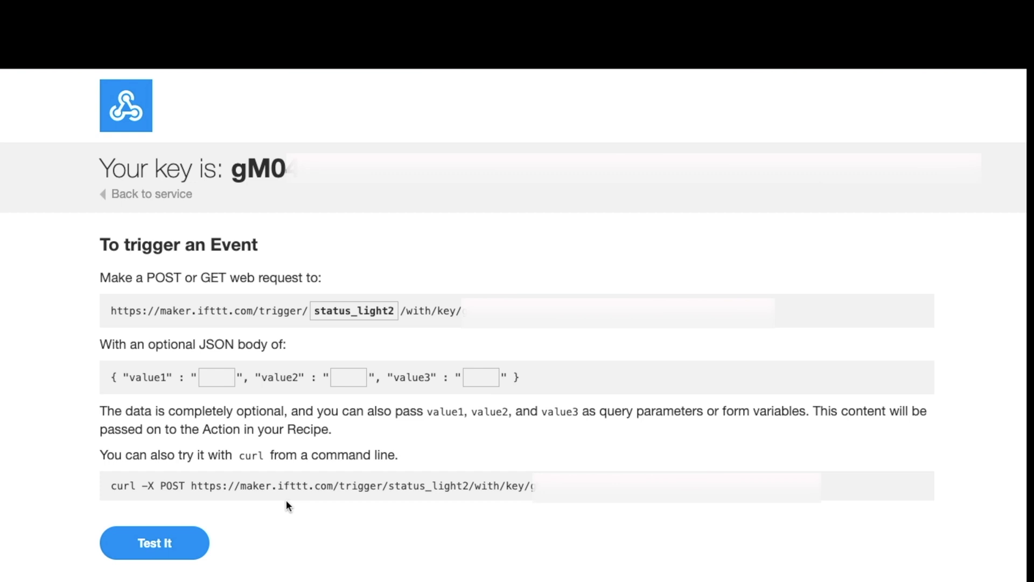
pyautogui.moveTo(110, 486); pyautogui.dragTo(526, 483)
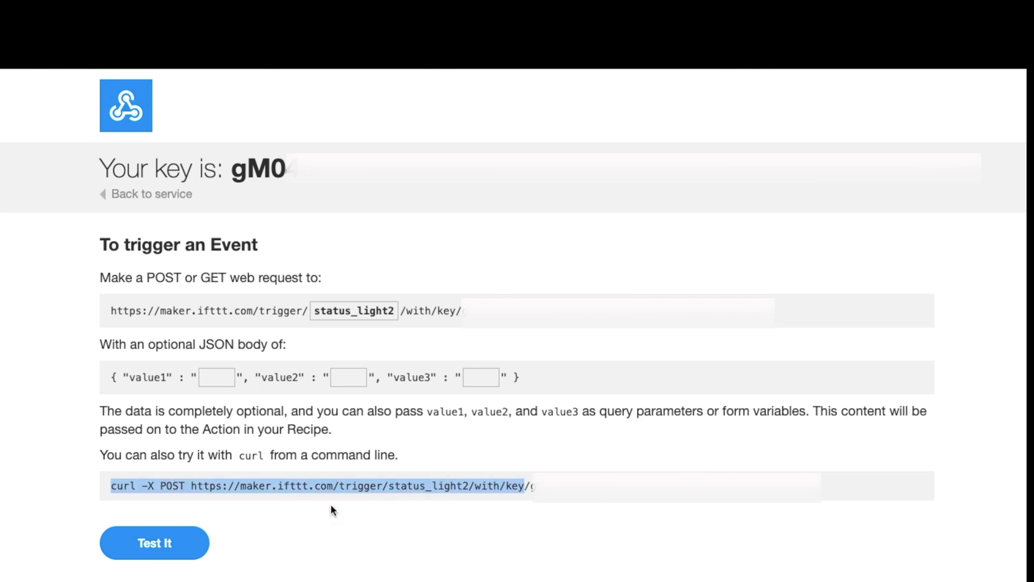
pyautogui.click(351, 525)
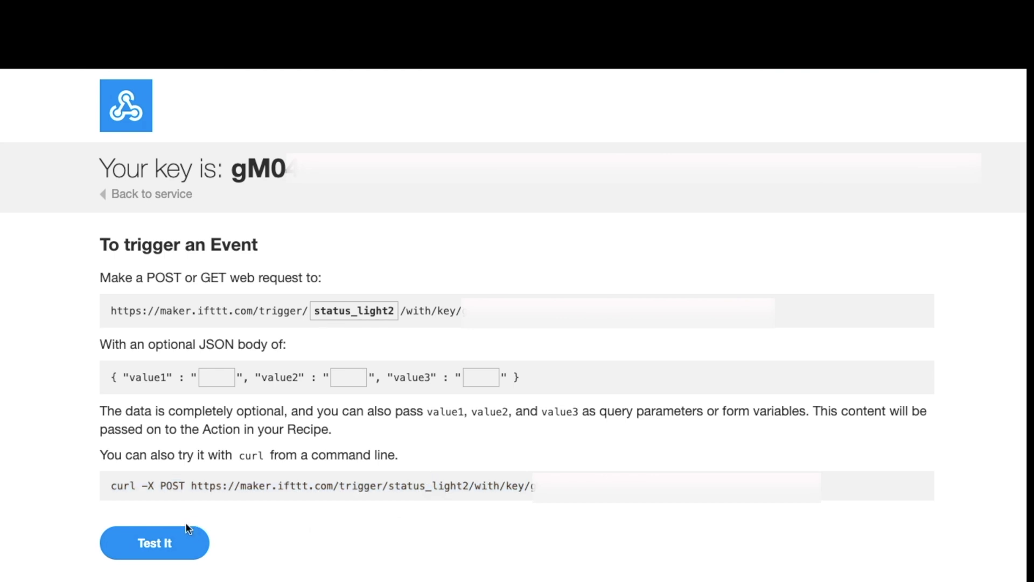
pyautogui.click(166, 549)
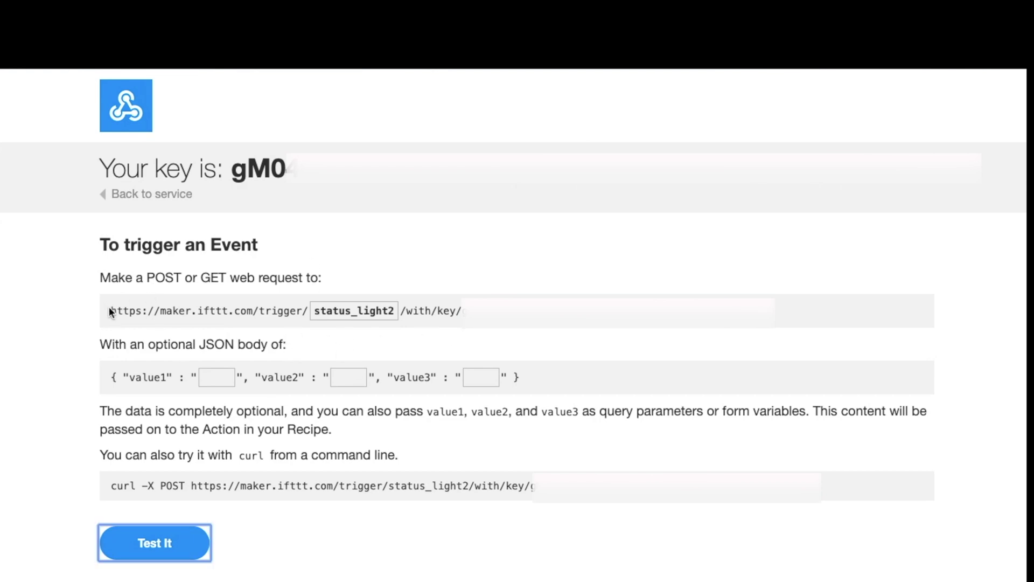
# - Select the full status_light2 trigger URL, including the key, and copy it
pyautogui.moveTo(111, 309); pyautogui.dragTo(539, 316)
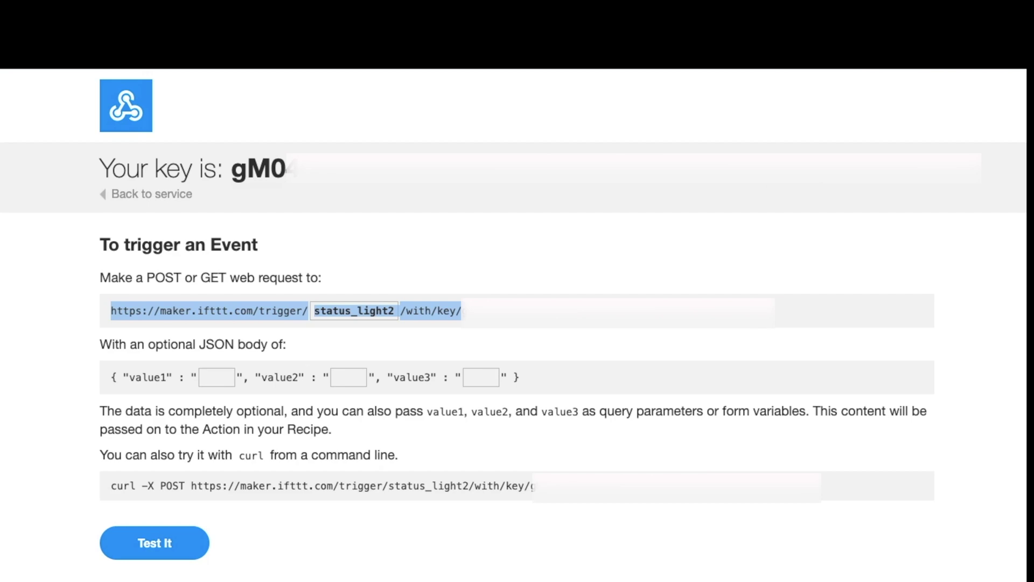
pyautogui.rightClick(207, 307)
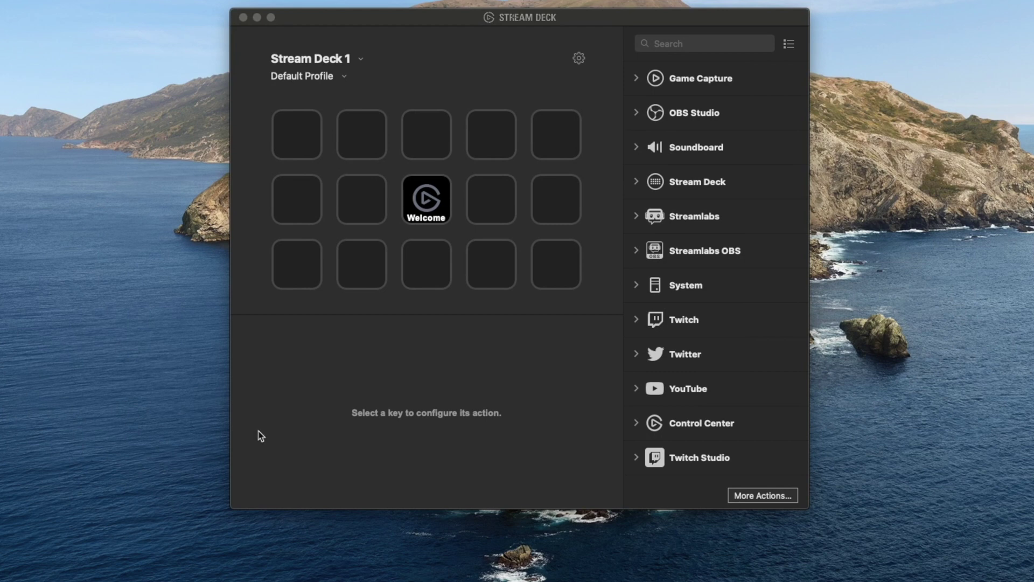
# - Install the IFTTT plugin (version 2.0) from Stream Deck's More Actions store, then close the store
pyautogui.click(752, 493)
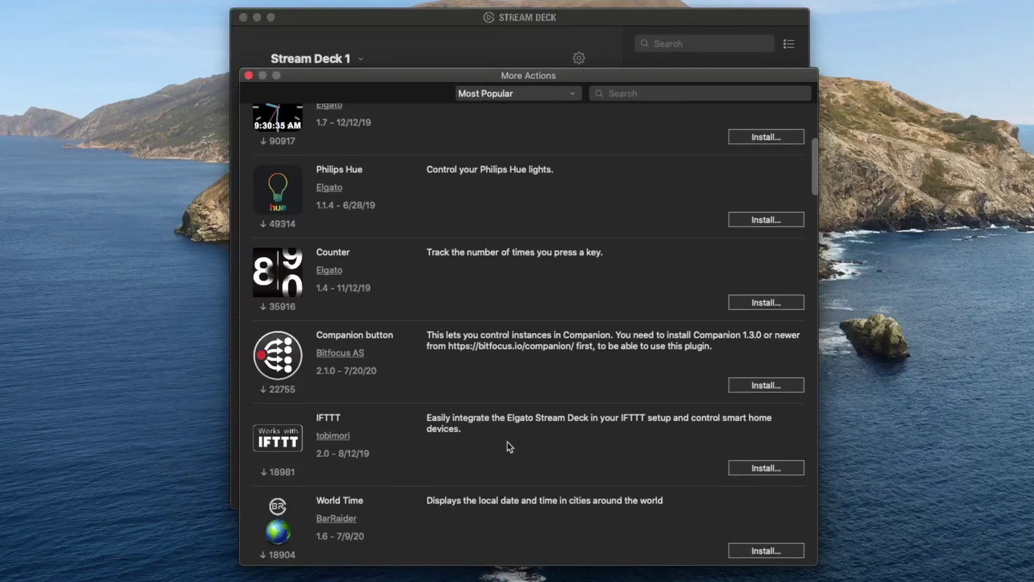
pyautogui.click(776, 468)
pyautogui.click(248, 77)
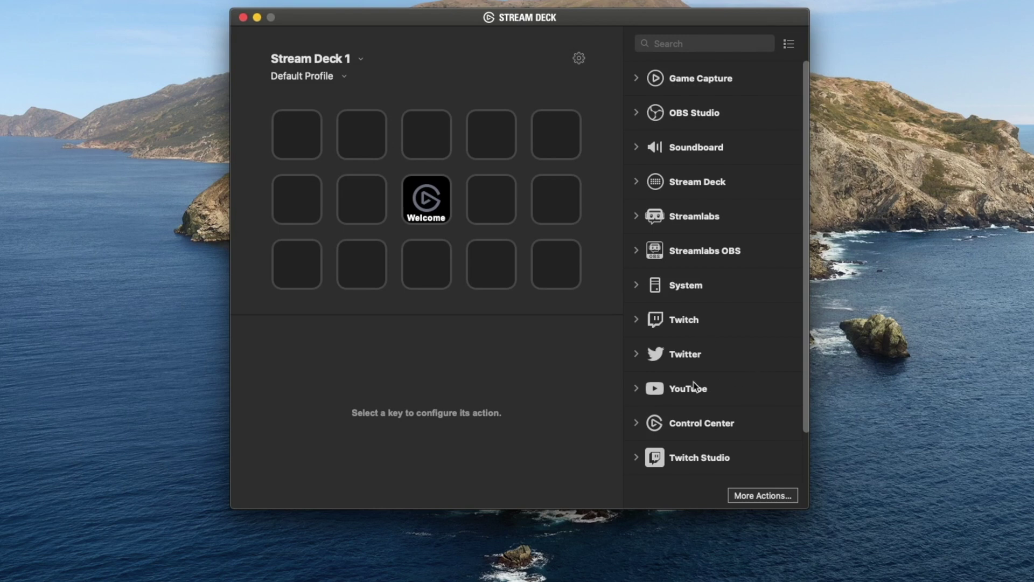
# - Place an IFTTT action on the first key of row 2 with the Maker Key and event status_light2
pyautogui.scroll(-2, 694, 386)
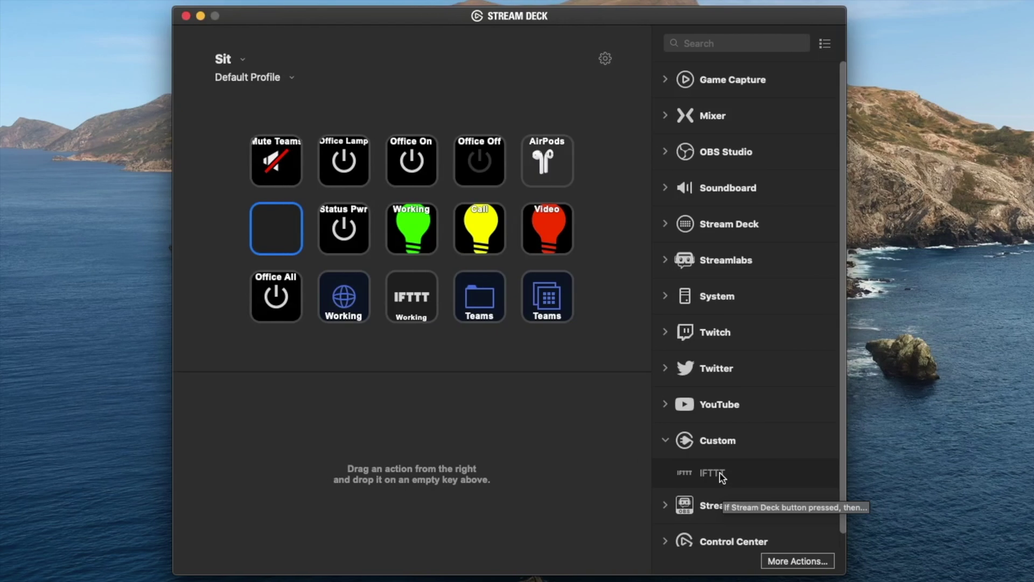
pyautogui.moveTo(719, 473); pyautogui.dragTo(287, 237)
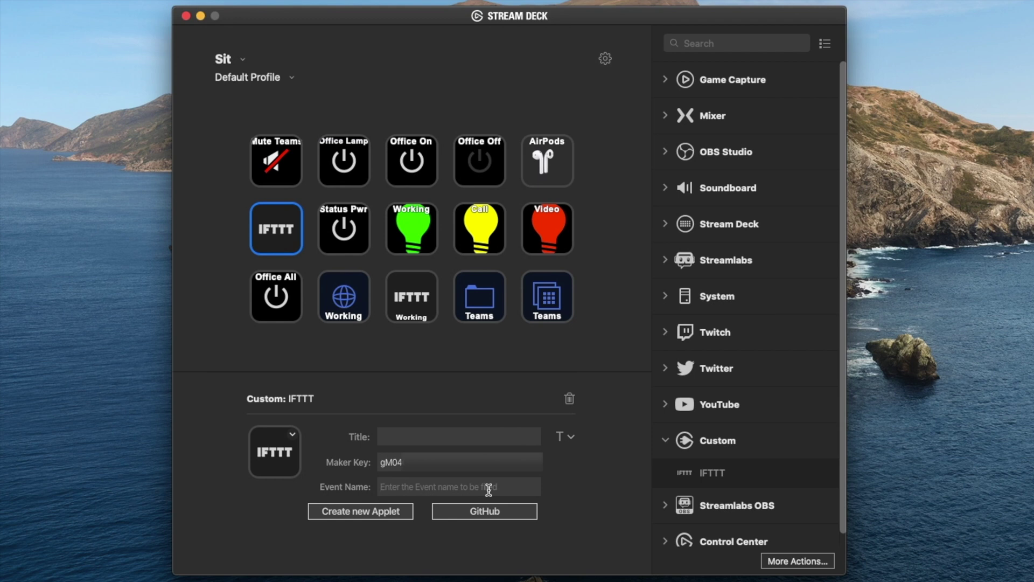
pyautogui.write('status_light2')
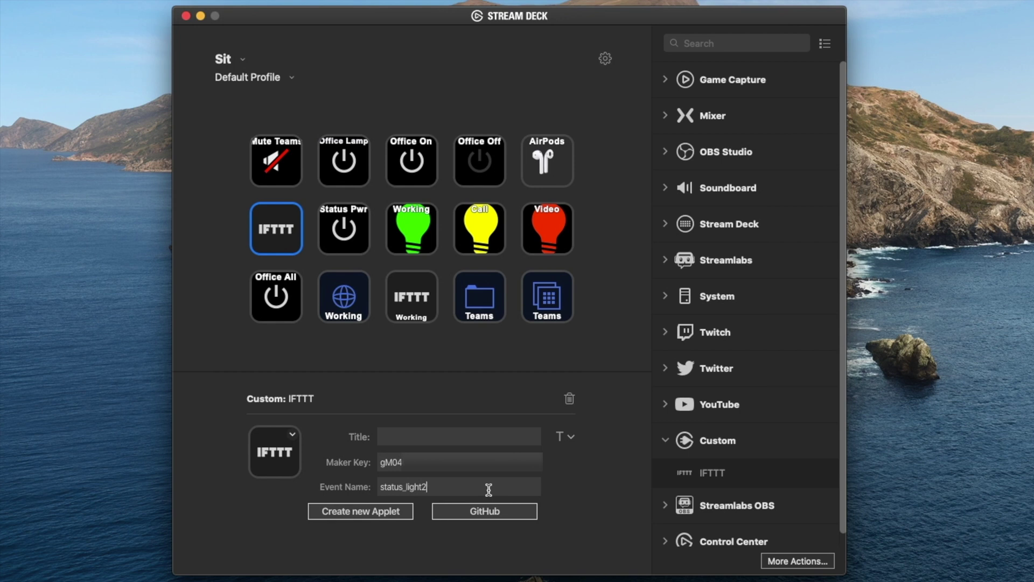
# - Check the Working bulb key's Website URL, expand the System actions, and reselect the new IFTTT key
pyautogui.click(664, 441)
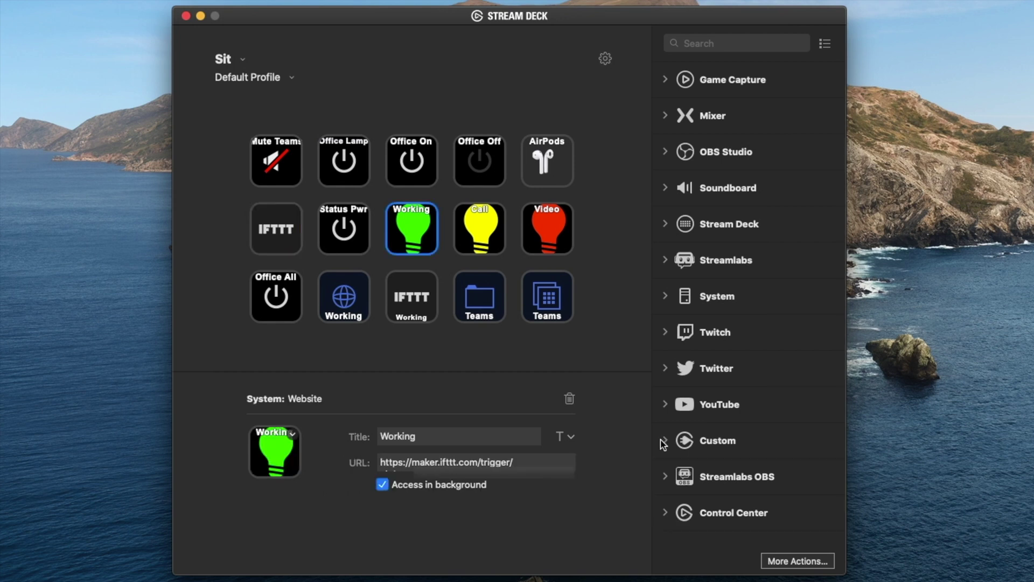
pyautogui.click(668, 299)
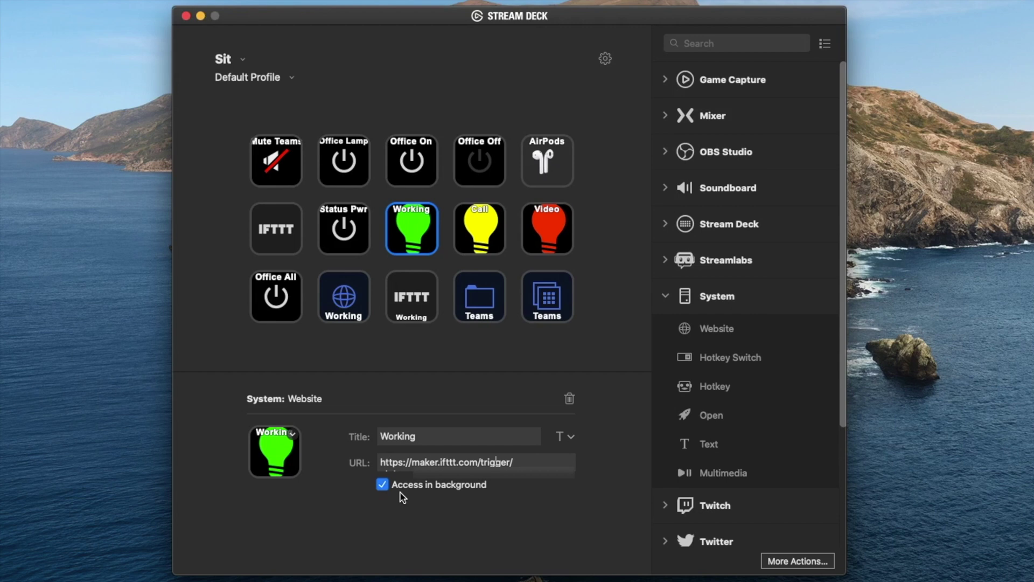
pyautogui.click(277, 233)
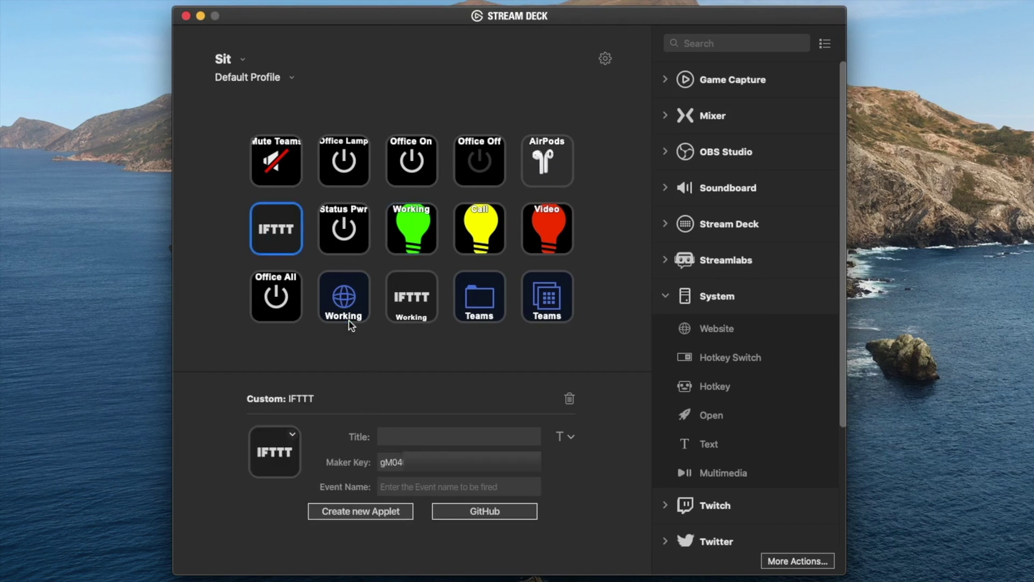